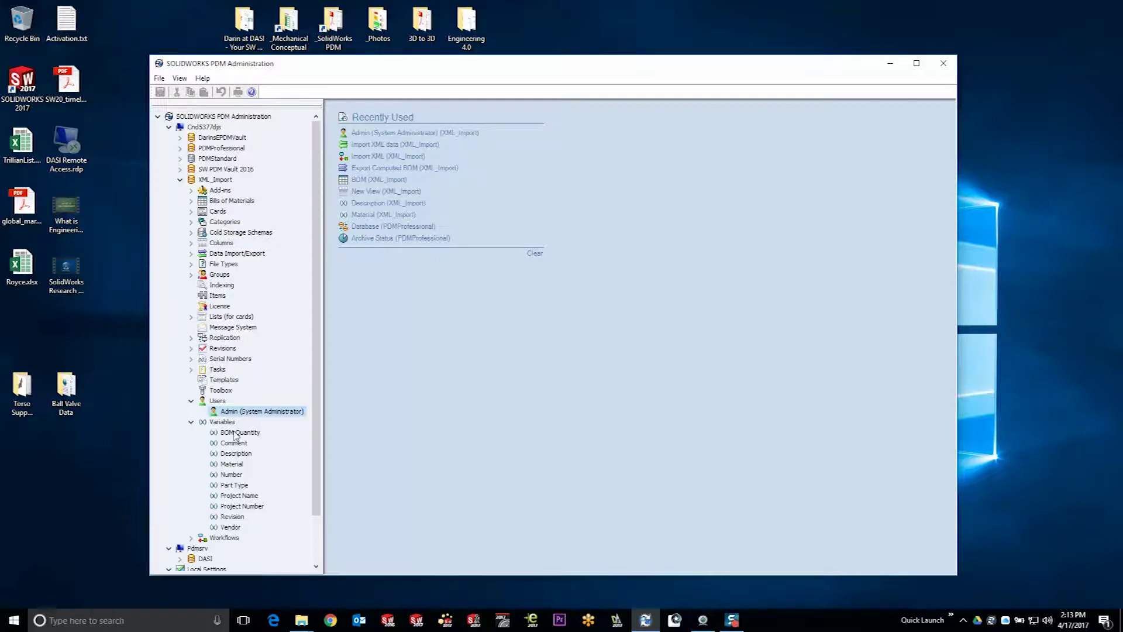
Open the Material variable of the XML_Import vault.
{"action": "left_click", "coordinate": [232, 464]}
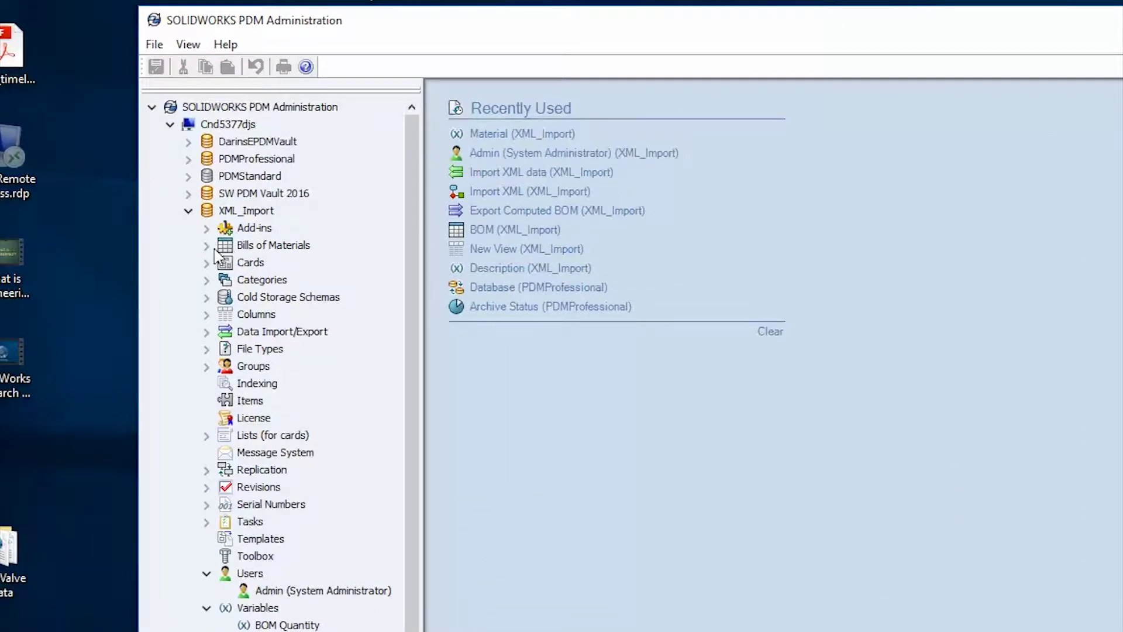
Create a new bill of materials named Demo BOM in the XML_Import vault.
{"action": "left_click", "coordinate": [193, 202]}
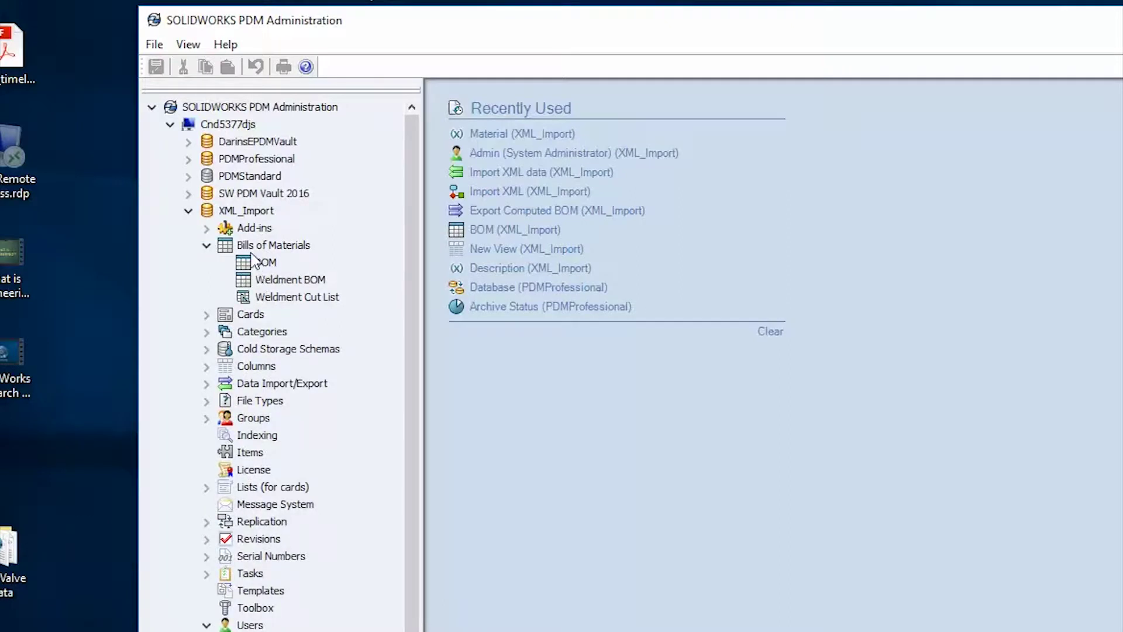
{"action": "right_click", "coordinate": [266, 246]}
{"action": "left_click", "coordinate": [358, 256]}
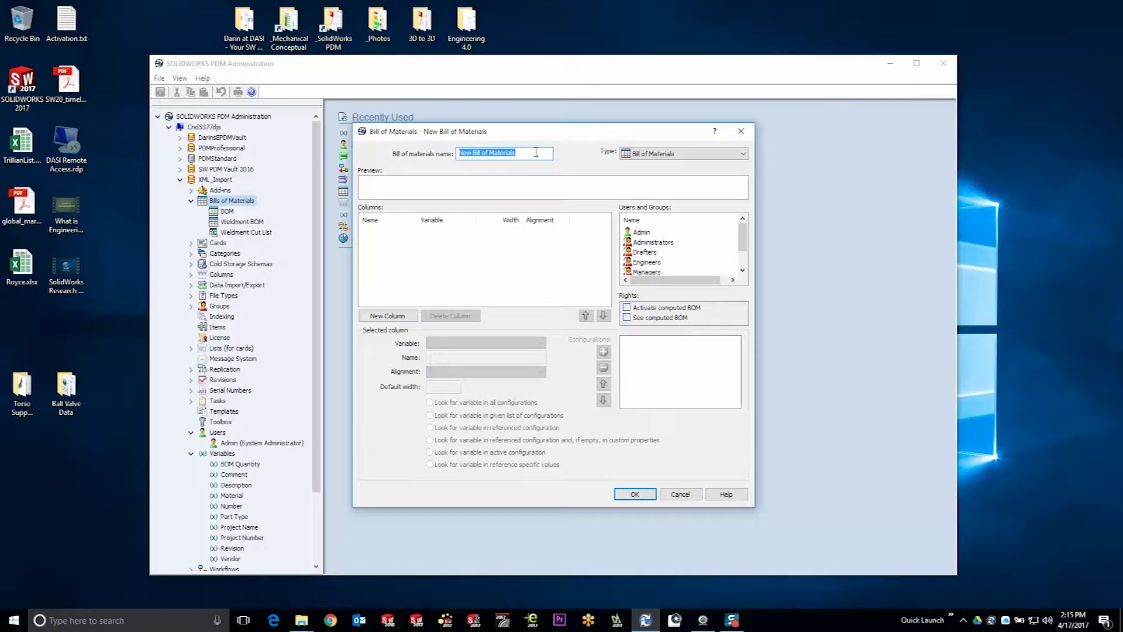
{"action": "type", "text": "Demo BOM"}
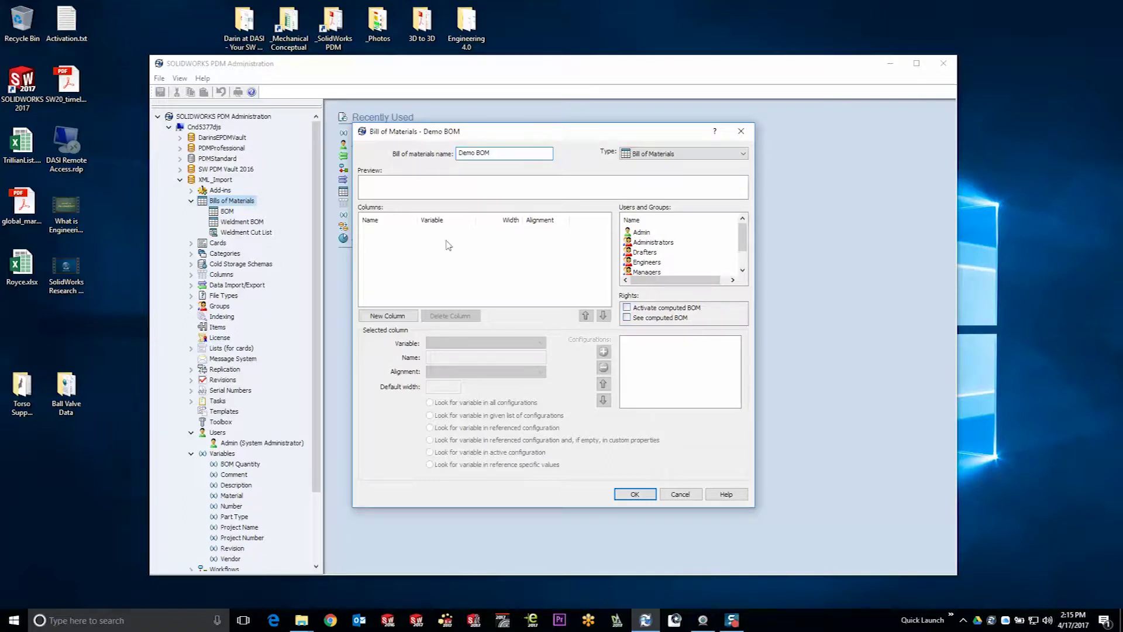
Add three columns to Demo BOM for the variables Description, Number and Revision.
{"action": "left_click", "coordinate": [398, 245]}
{"action": "left_click", "coordinate": [388, 316]}
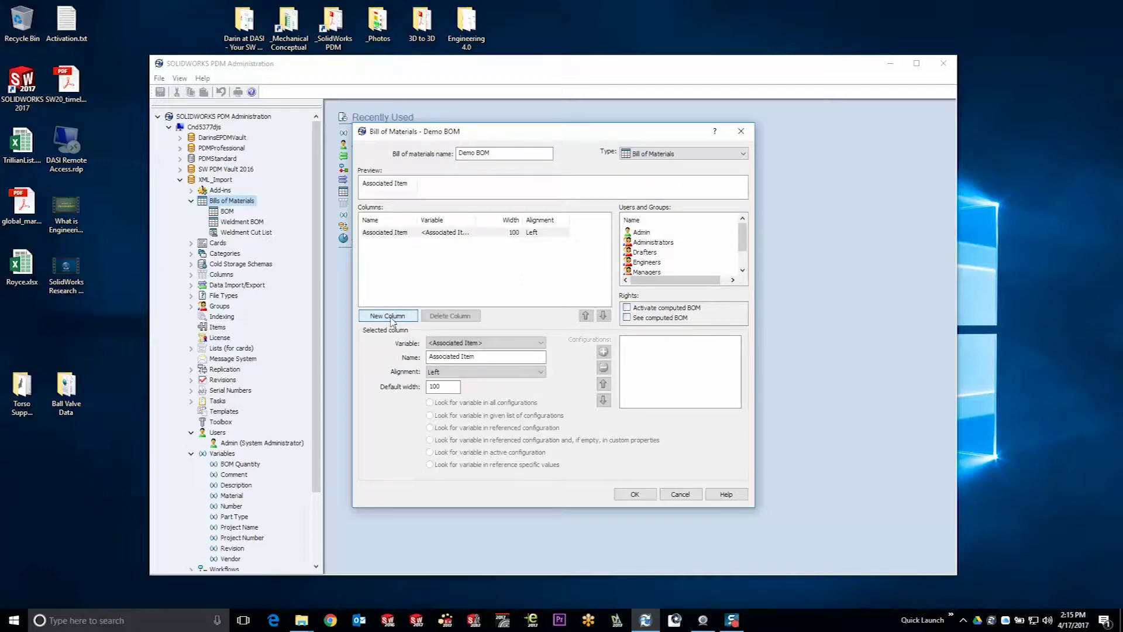
{"action": "left_click", "coordinate": [501, 343]}
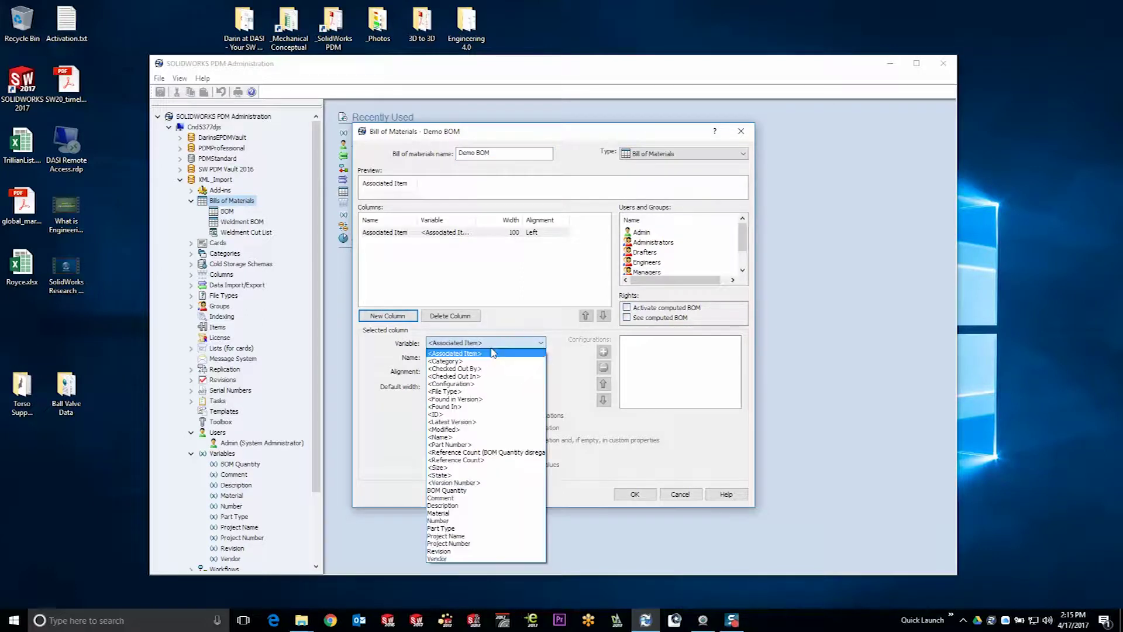
{"action": "left_click", "coordinate": [492, 505]}
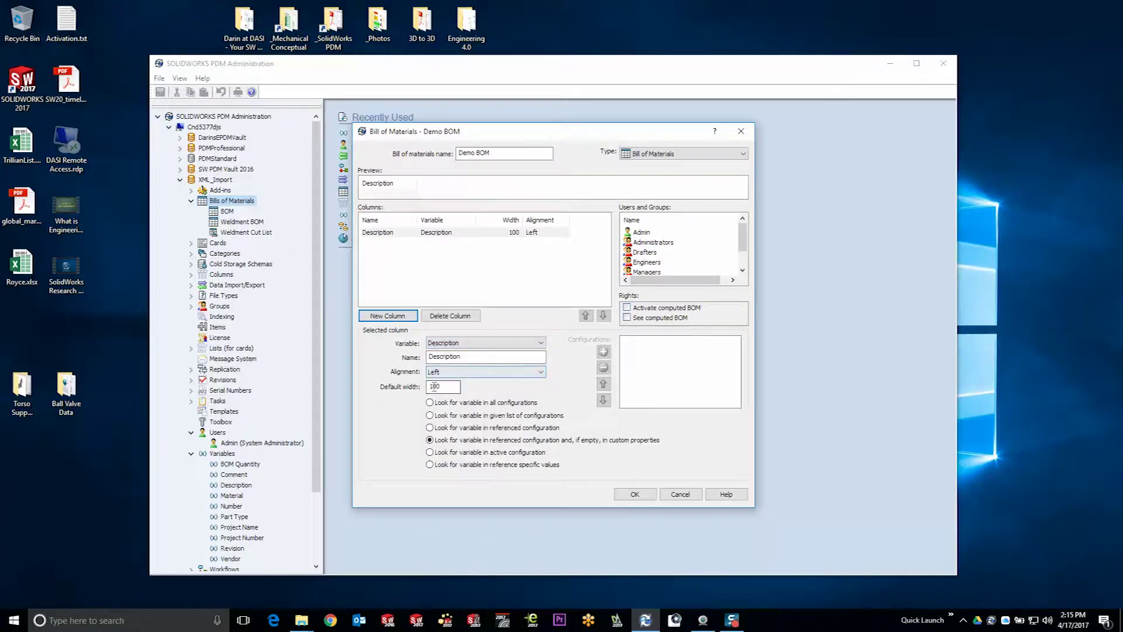
{"action": "left_click", "coordinate": [388, 318]}
{"action": "left_click", "coordinate": [483, 343]}
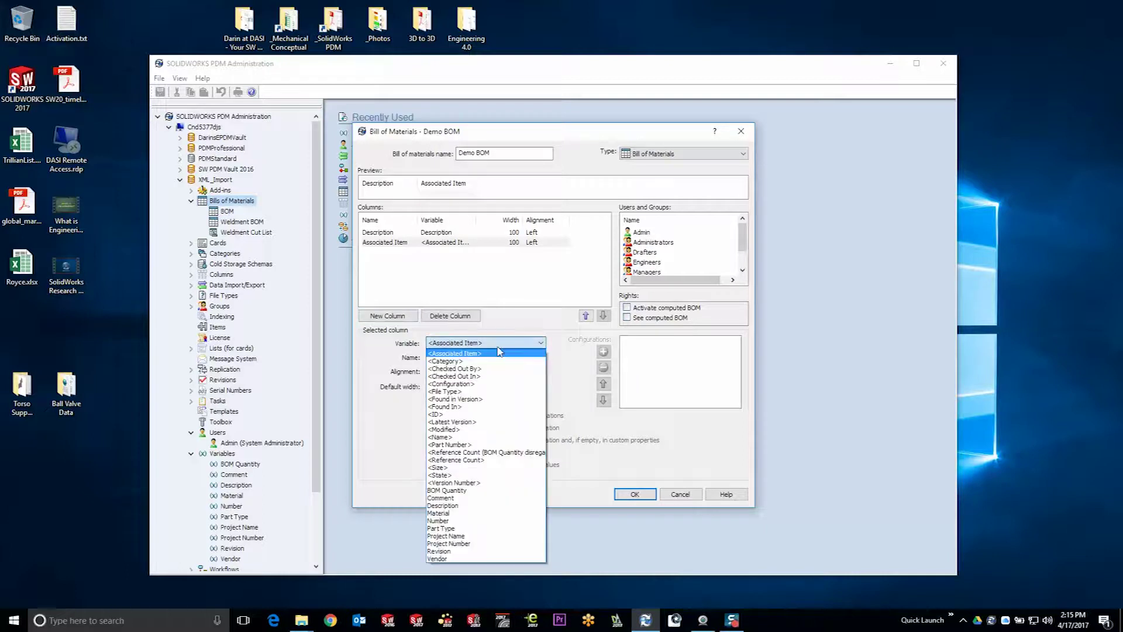
{"action": "left_click", "coordinate": [501, 520]}
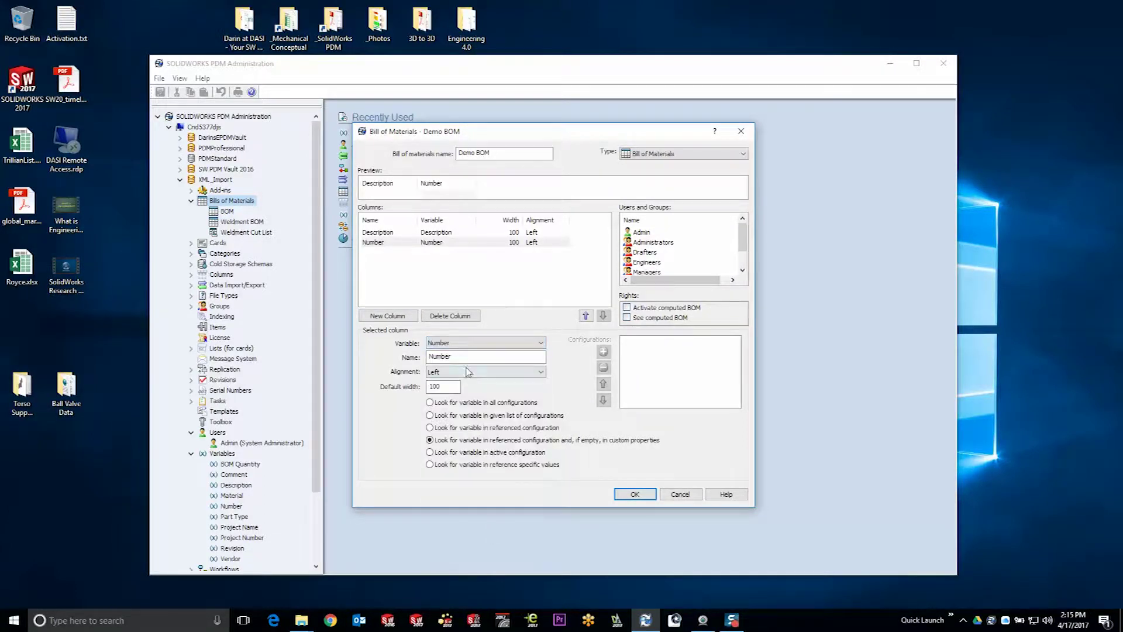
{"action": "left_click", "coordinate": [390, 316]}
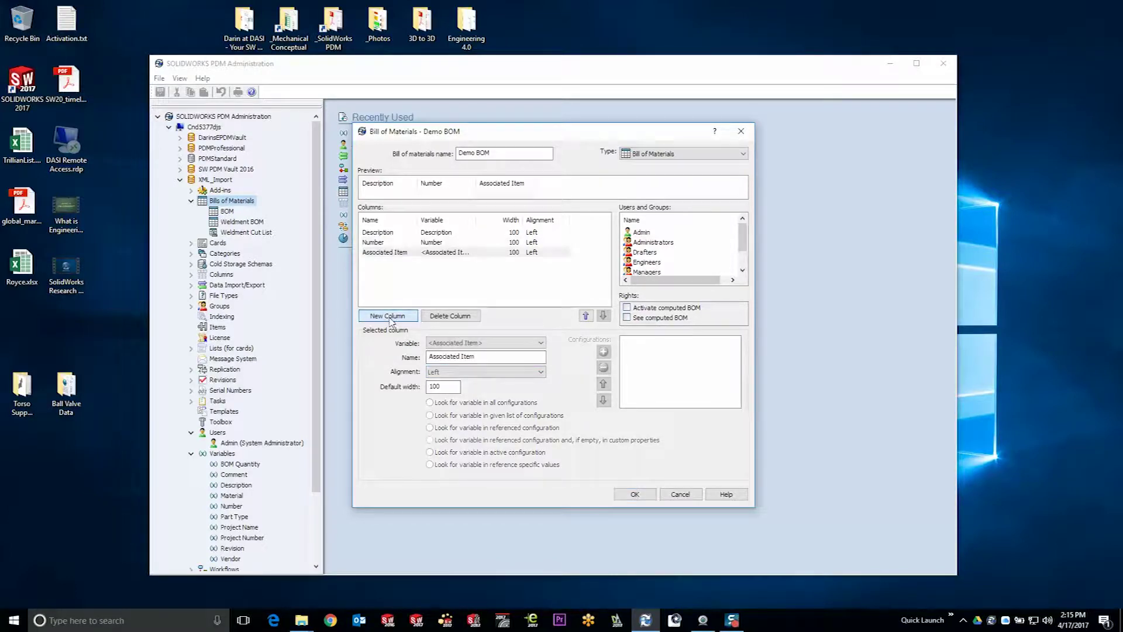
{"action": "left_click", "coordinate": [494, 344]}
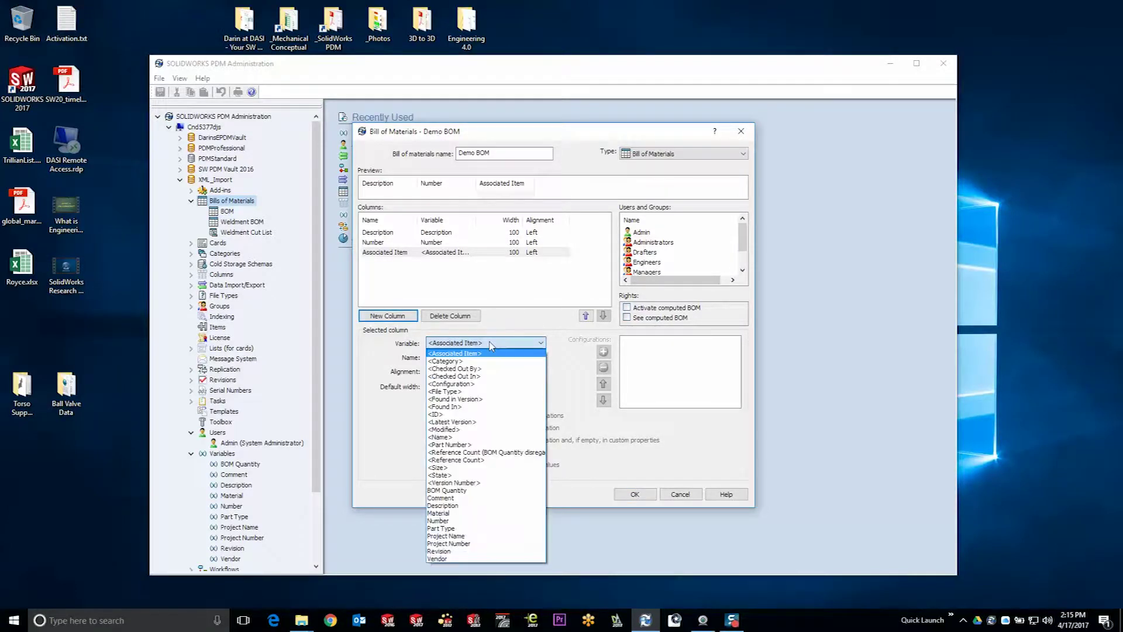
{"action": "left_click", "coordinate": [489, 553]}
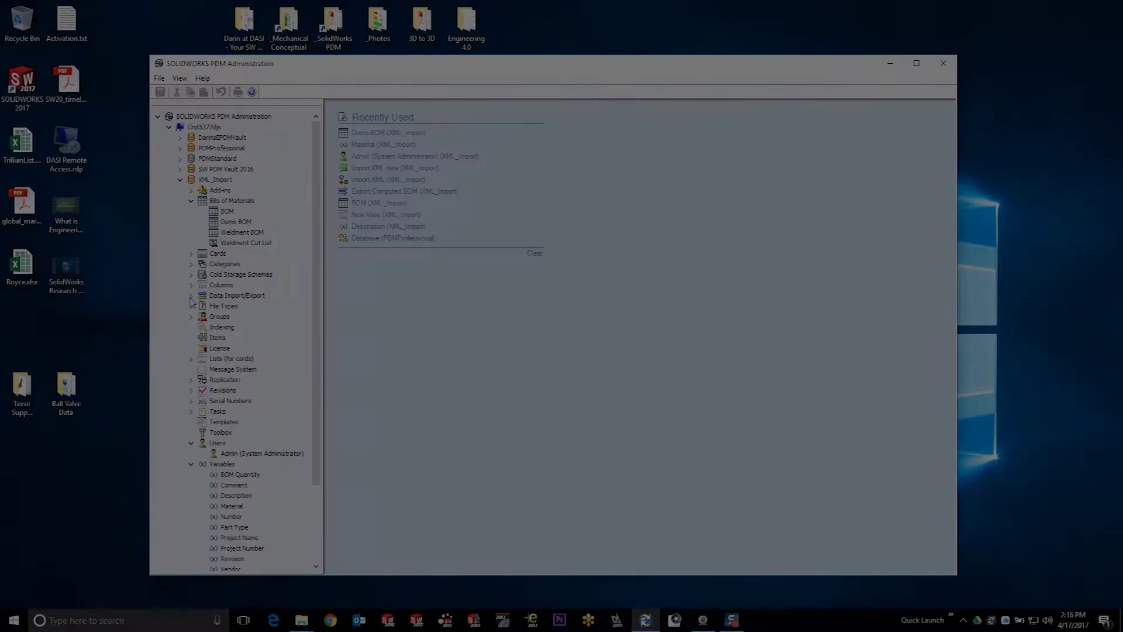
Create a new XML variable alias set that maps the Description variable to the alias DESC.
{"action": "left_click", "coordinate": [190, 298]}
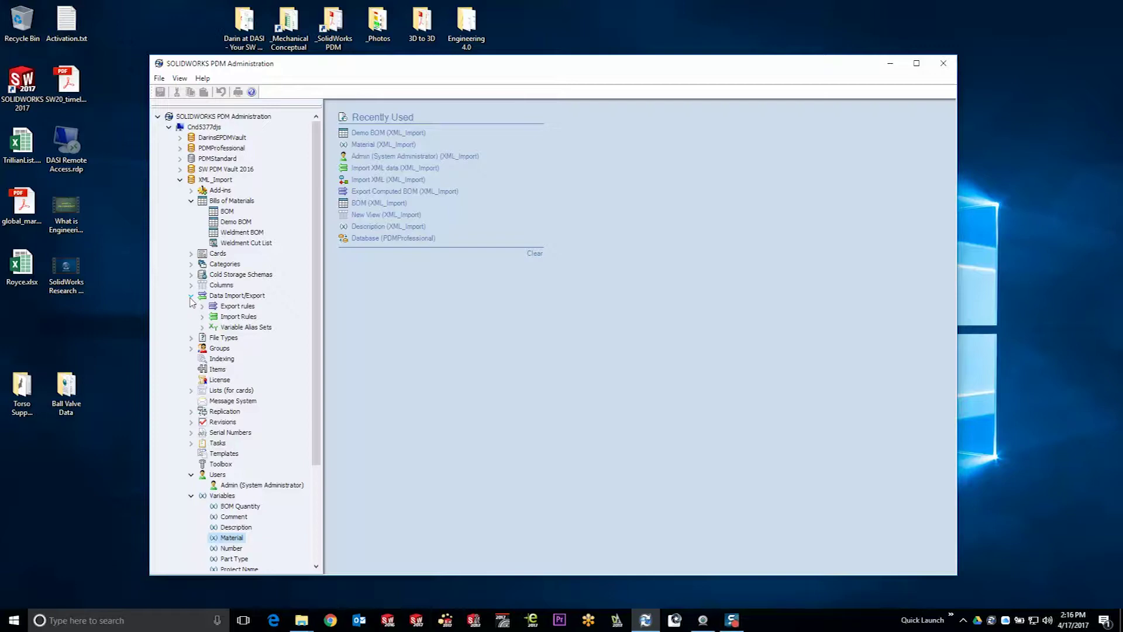
{"action": "right_click", "coordinate": [236, 329]}
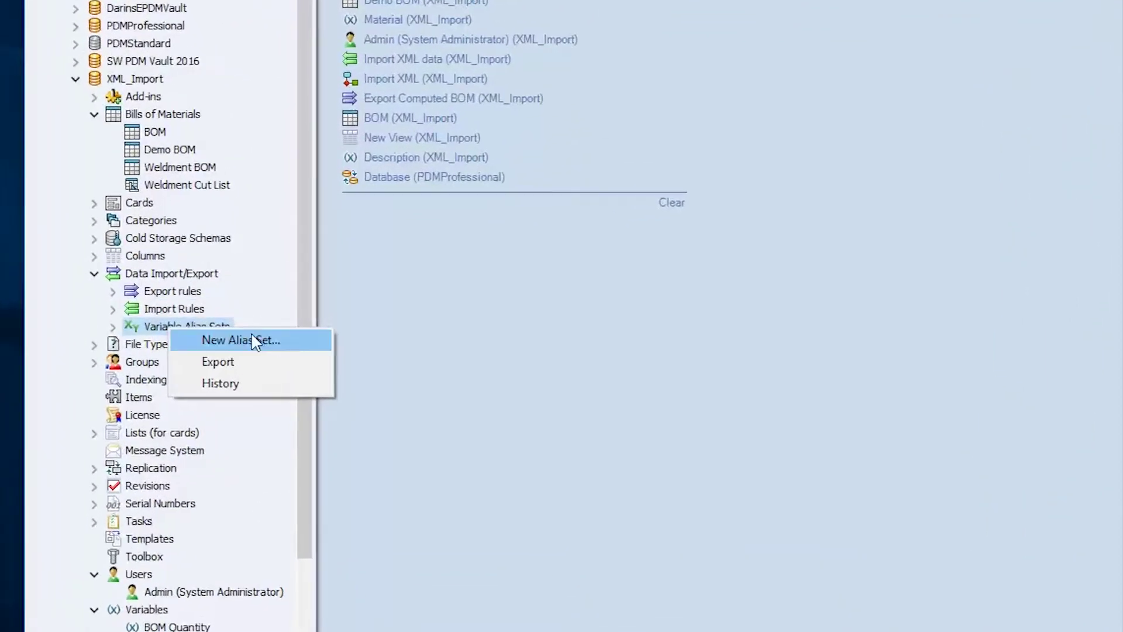
{"action": "left_click", "coordinate": [255, 341]}
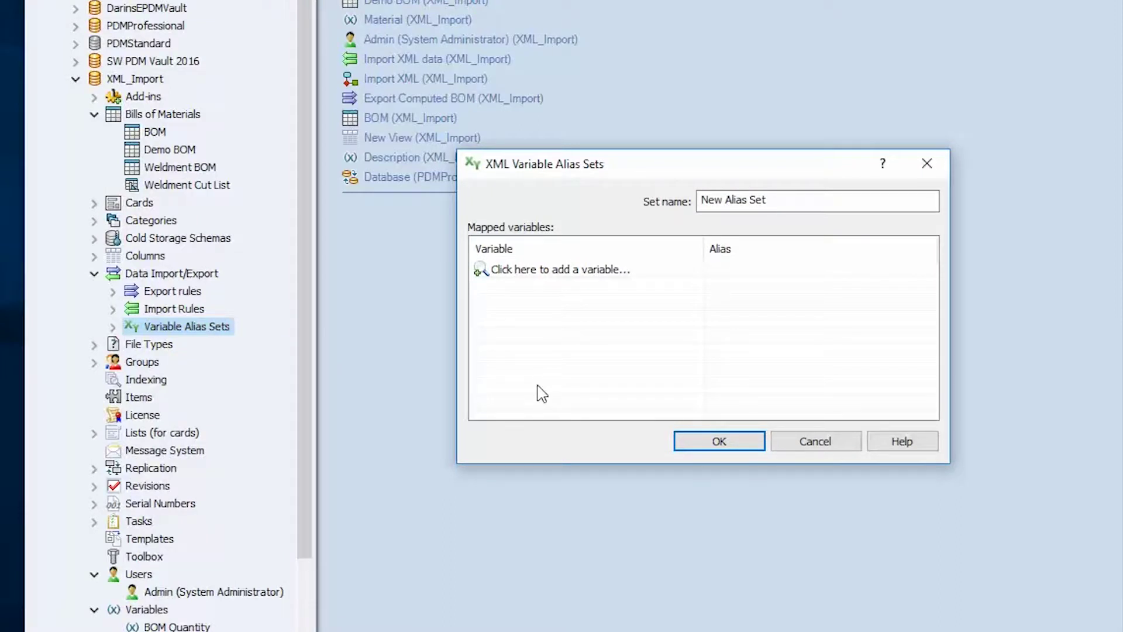
{"action": "left_click", "coordinate": [544, 271]}
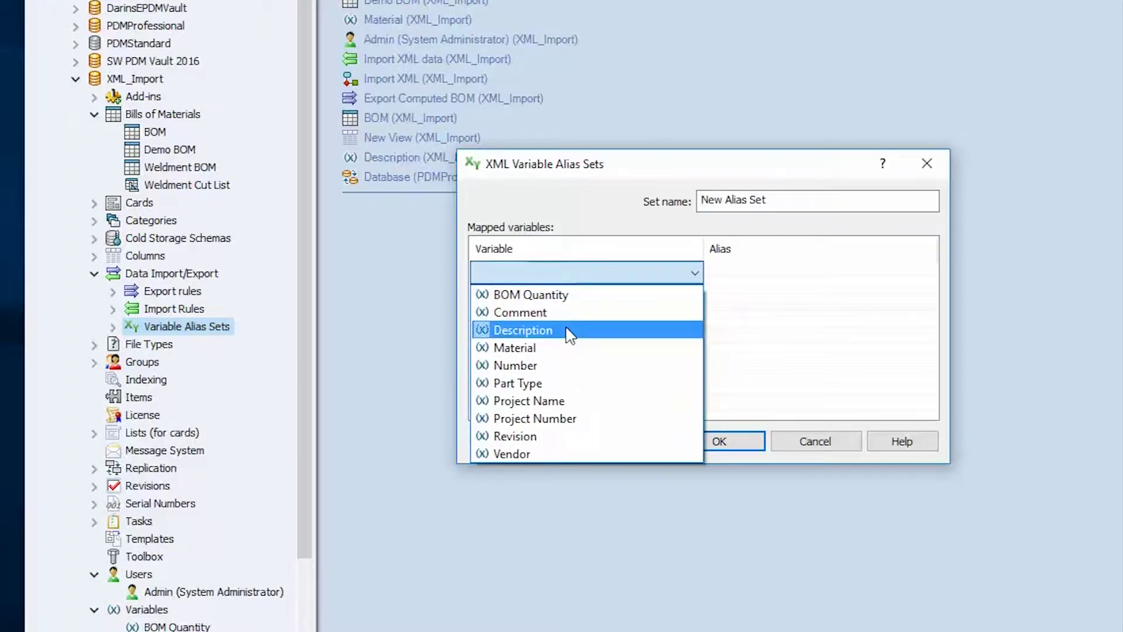
{"action": "left_click", "coordinate": [570, 331]}
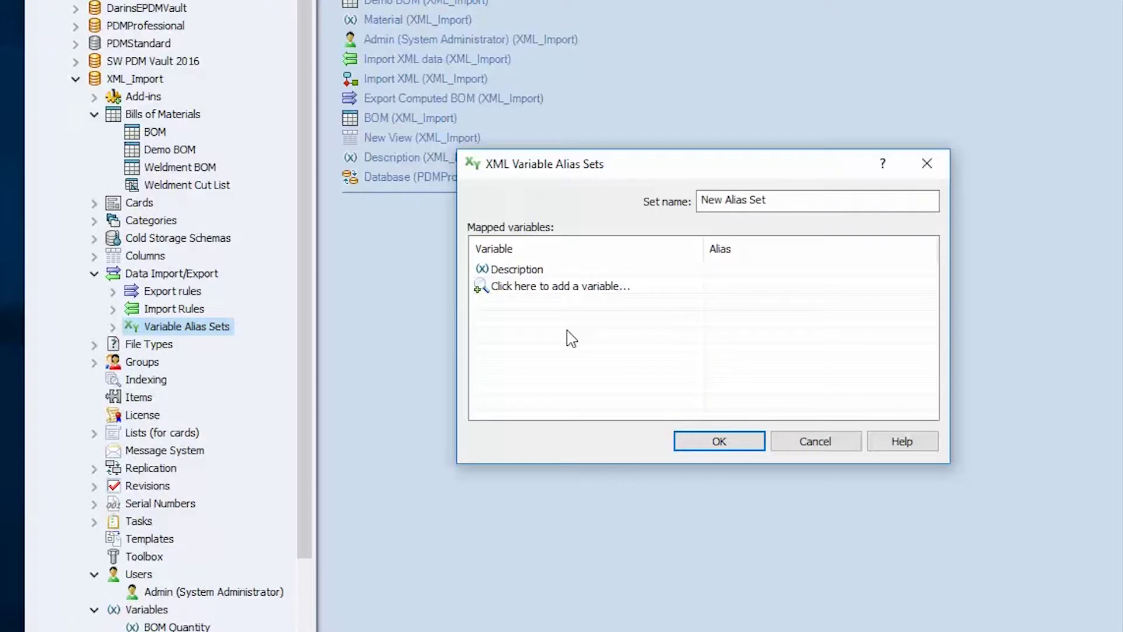
{"action": "left_click", "coordinate": [743, 270]}
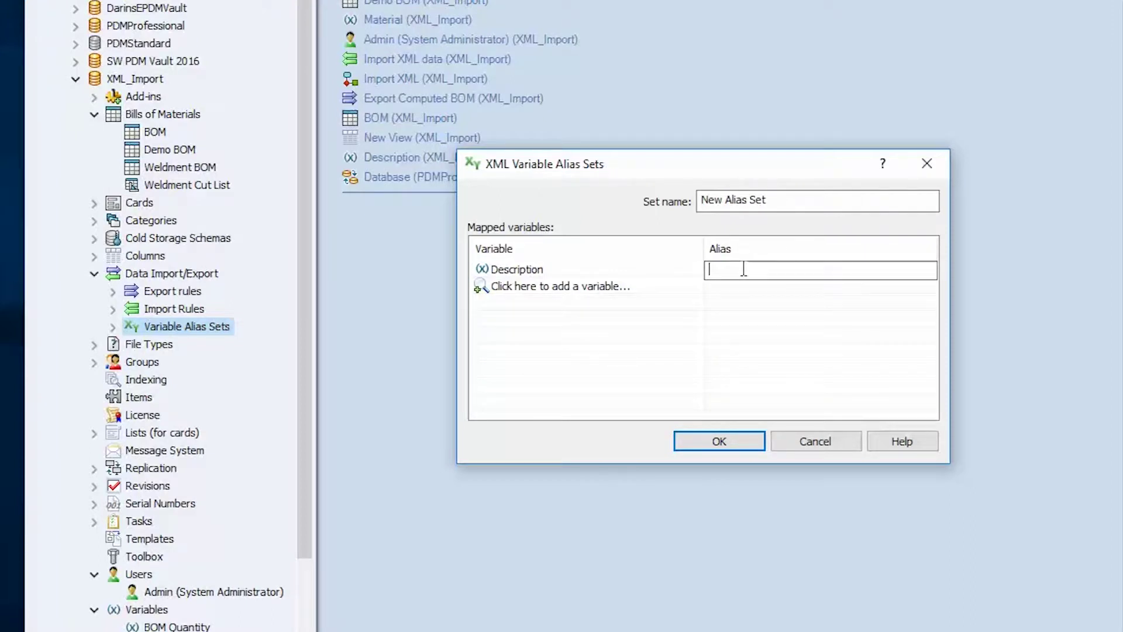
{"action": "type", "text": "DESC"}
{"action": "left_click", "coordinate": [616, 287]}
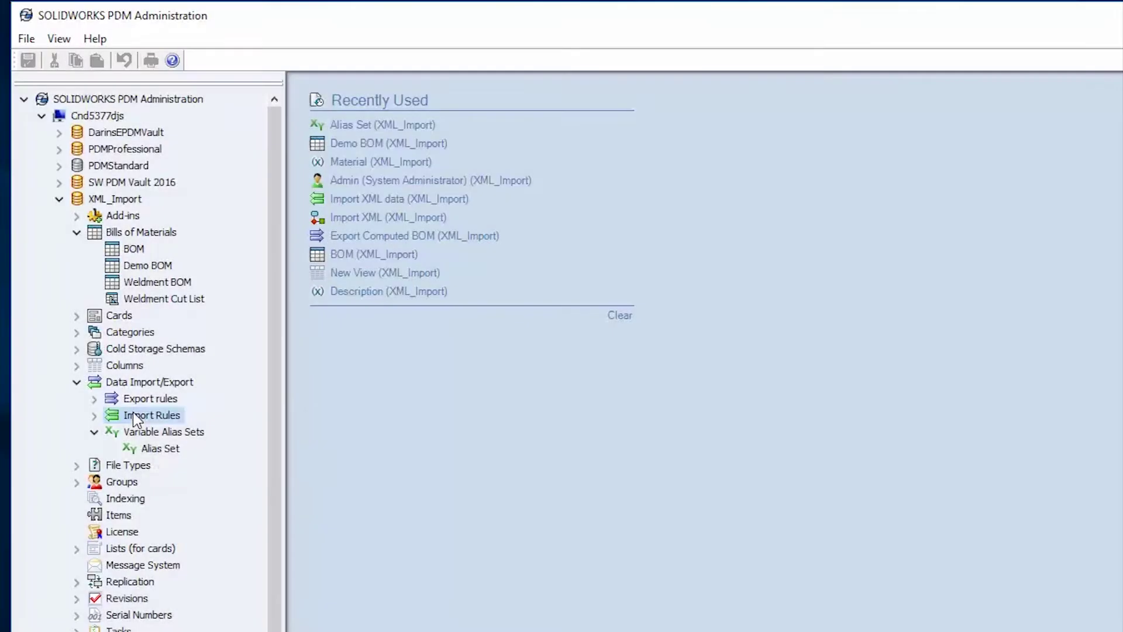
Create a new import rule that imports from C:\ERP\XML\Import and checks the folder every 1 minute.
{"action": "right_click", "coordinate": [133, 413]}
{"action": "left_click", "coordinate": [247, 426]}
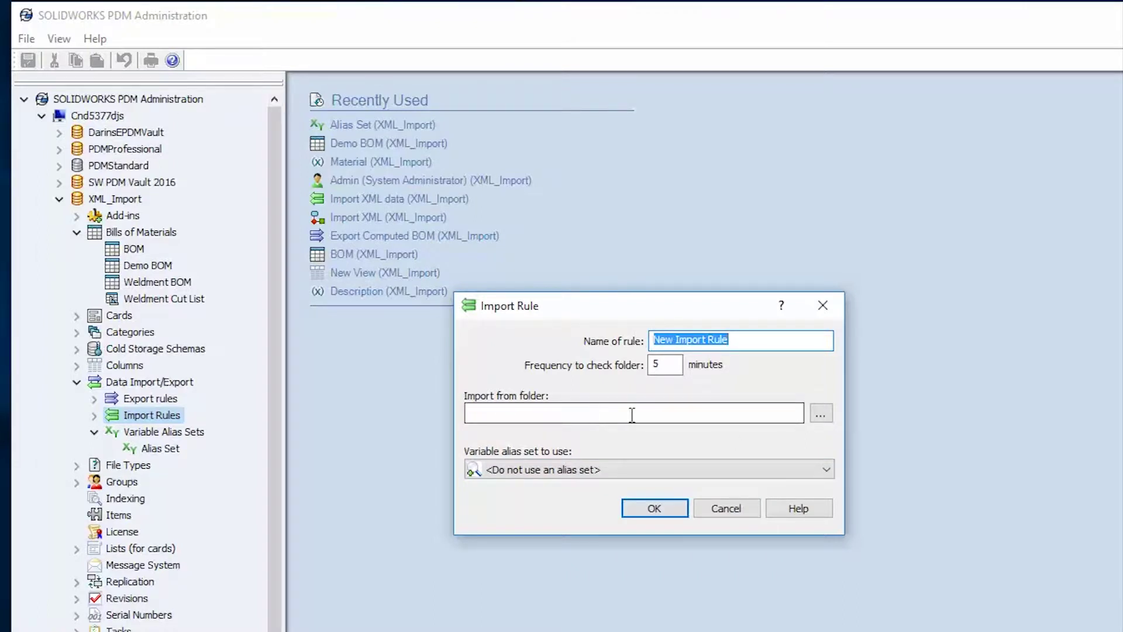
{"action": "left_click", "coordinate": [820, 413]}
{"action": "double_click", "coordinate": [414, 346]}
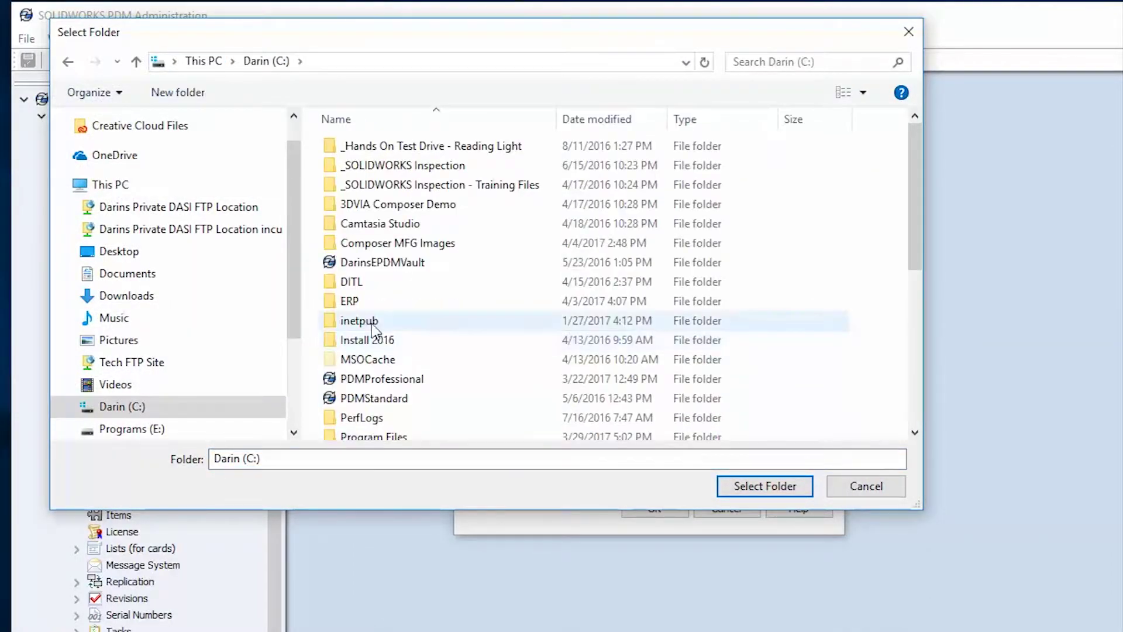
{"action": "left_click", "coordinate": [352, 303]}
{"action": "double_click", "coordinate": [353, 304]}
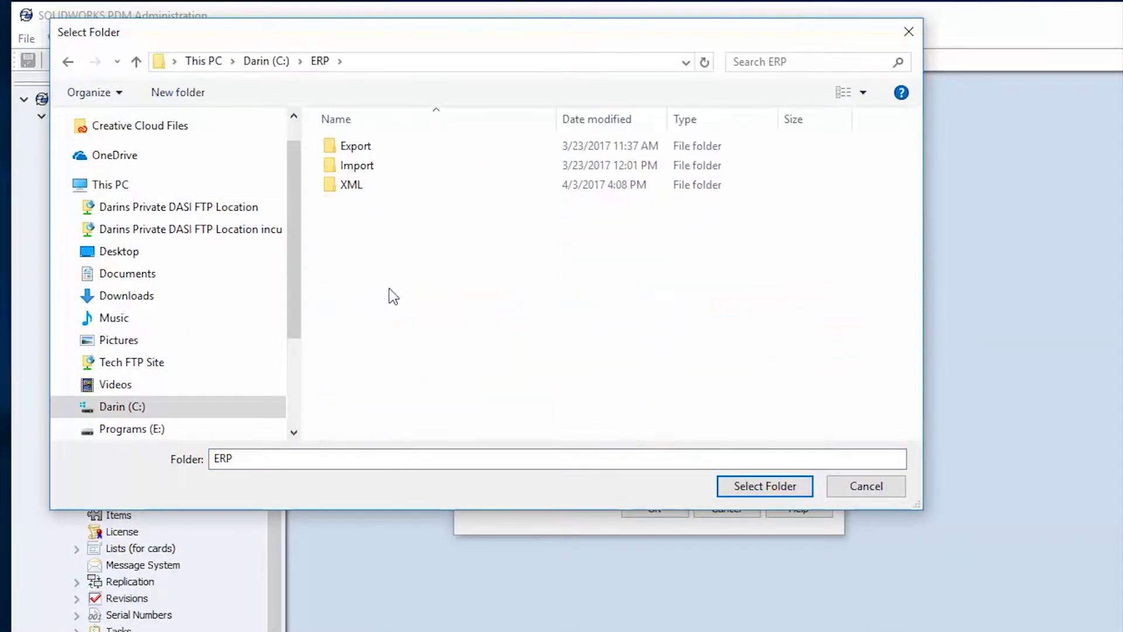
{"action": "double_click", "coordinate": [353, 184]}
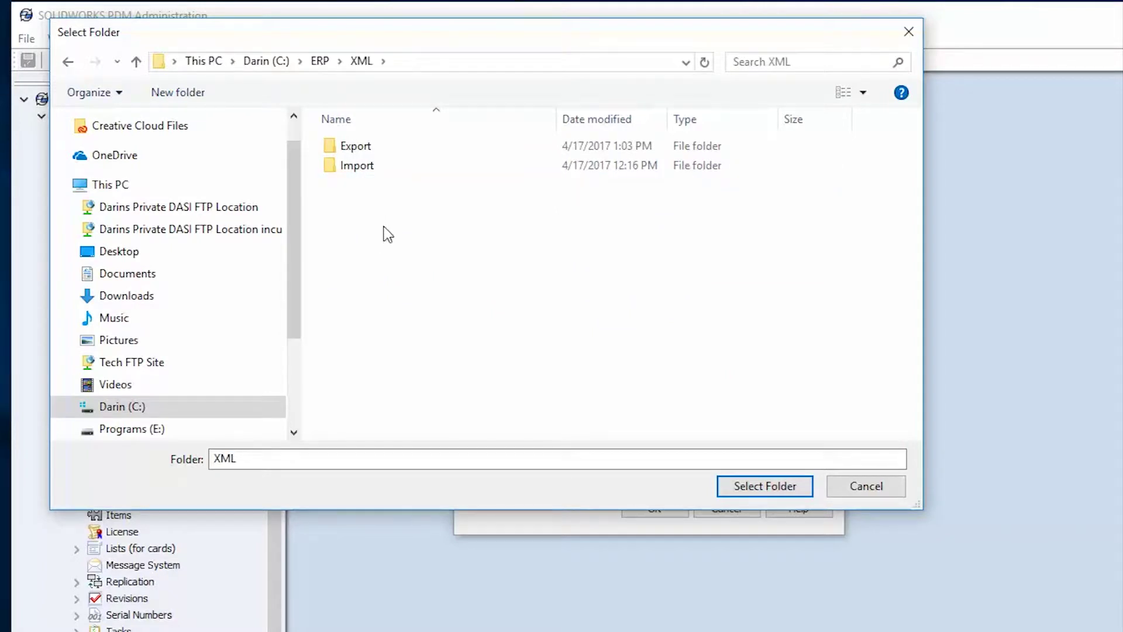
{"action": "left_click", "coordinate": [358, 167]}
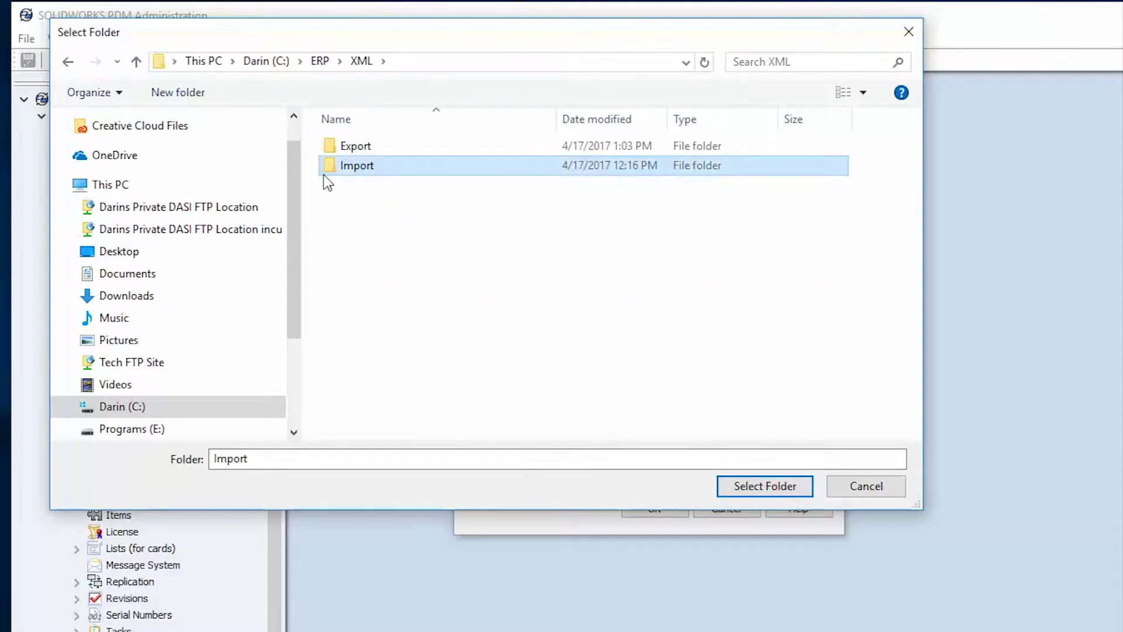
{"action": "left_click", "coordinate": [754, 485]}
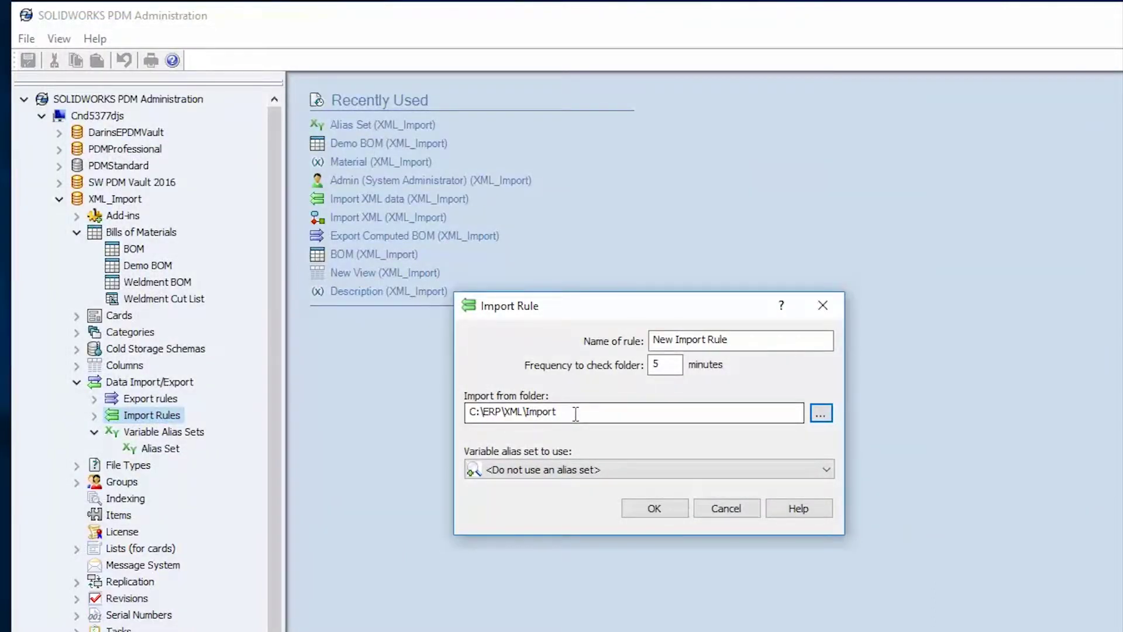
{"action": "left_click_drag", "start_coordinate": [670, 364], "coordinate": [601, 365]}
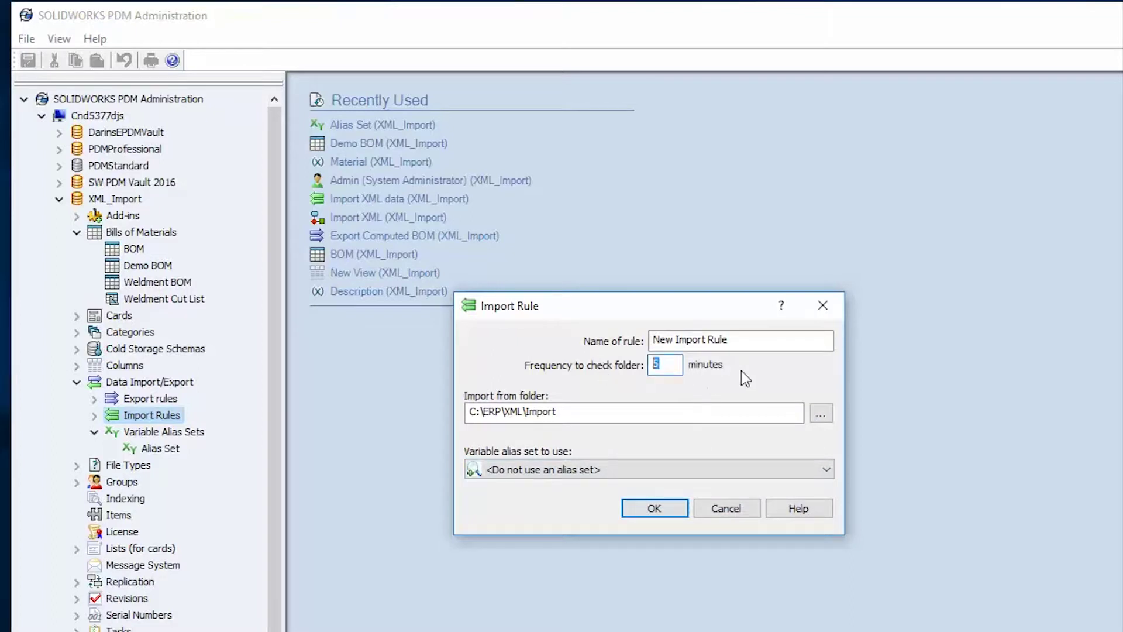
{"action": "type", "text": "1"}
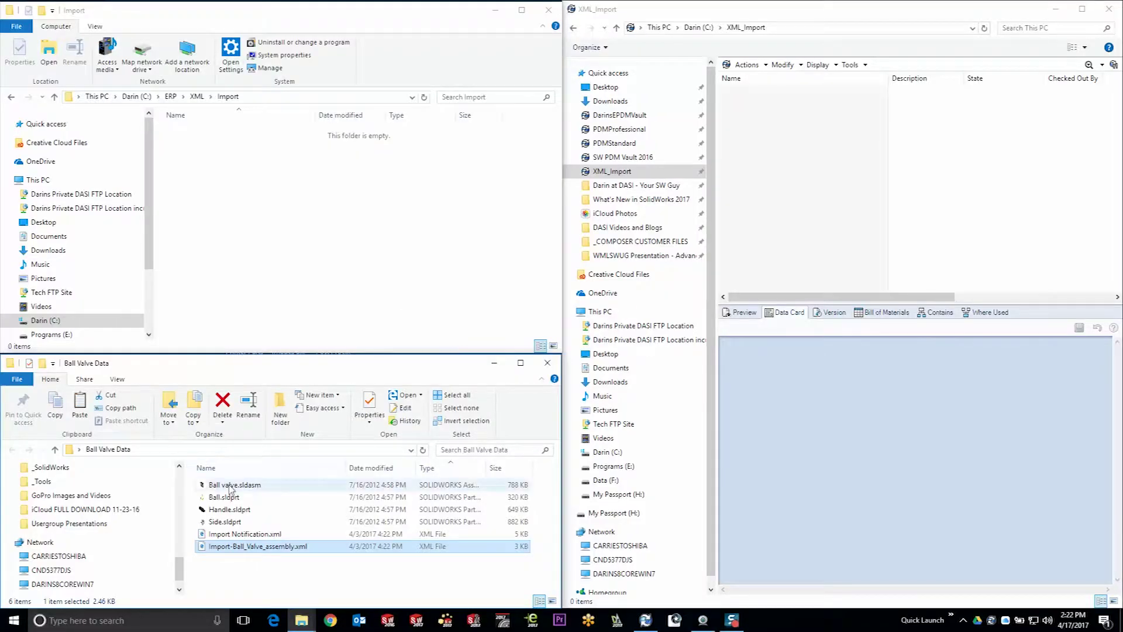
Copy Ball valve.sldasm, Ball.sldprt, Handle.sldprt and Side.sldprt from the Ball Valve Data folder into the XML_Import vault.
{"action": "left_click", "coordinate": [232, 489]}
{"action": "left_click", "coordinate": [225, 525], "text": "shift"}
{"action": "right_click_drag", "start_coordinate": [227, 500], "coordinate": [840, 171]}
{"action": "left_click", "coordinate": [863, 174]}
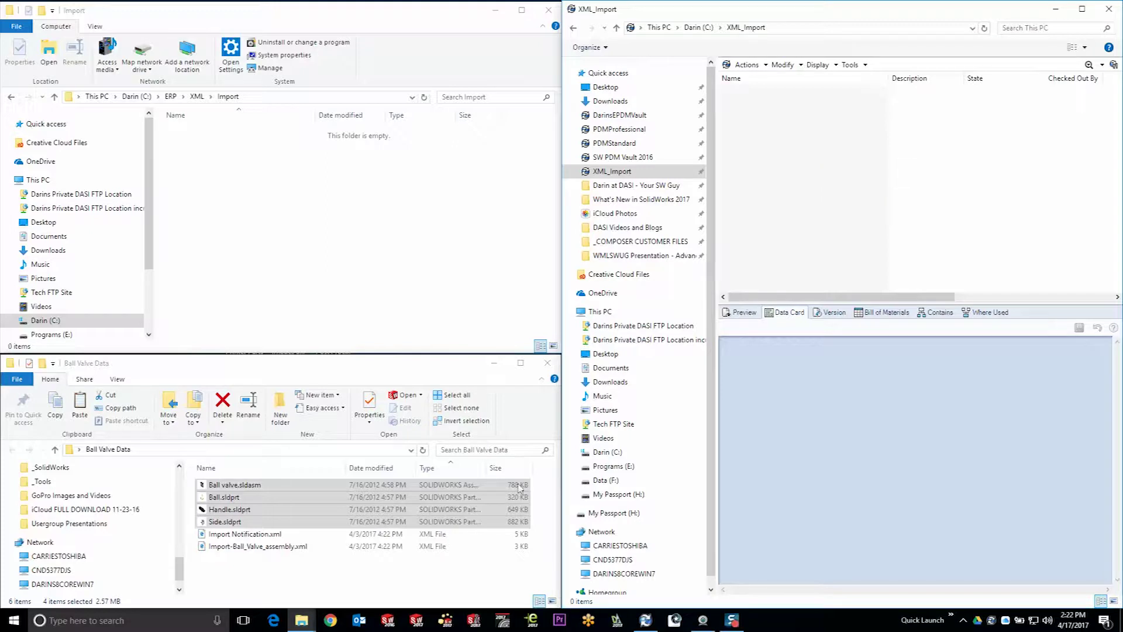
Copy Import Notification.xml and Import-Ball_Valve_assembly.xml from Ball Valve Data into the C:\ERP\XML\Import folder.
{"action": "left_click", "coordinate": [257, 568]}
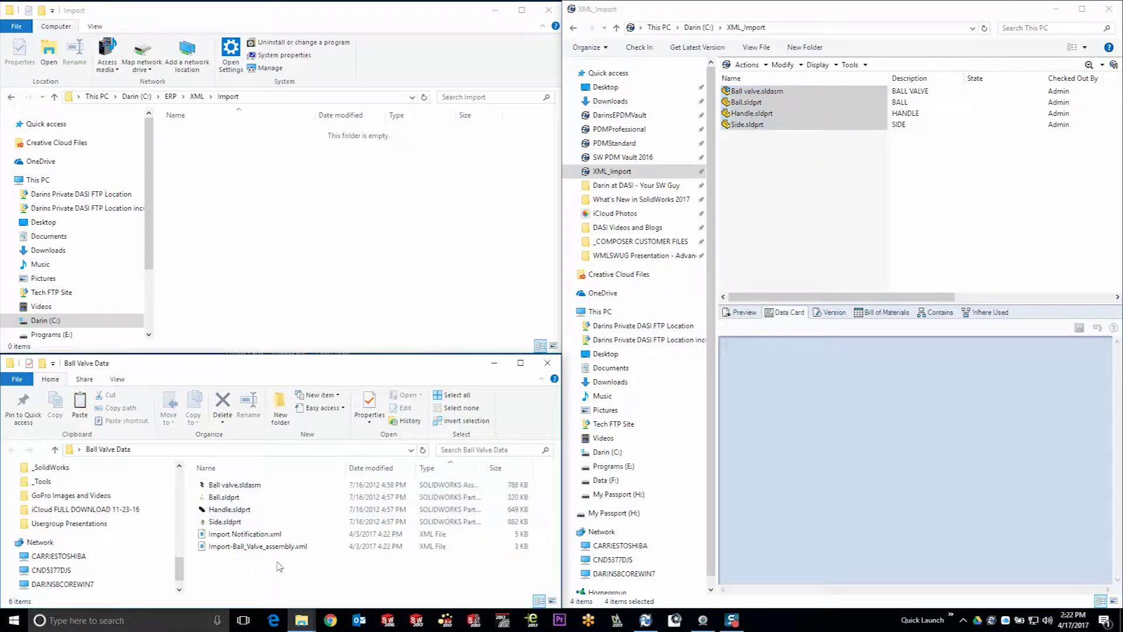
{"action": "left_click_drag", "start_coordinate": [267, 564], "coordinate": [234, 534]}
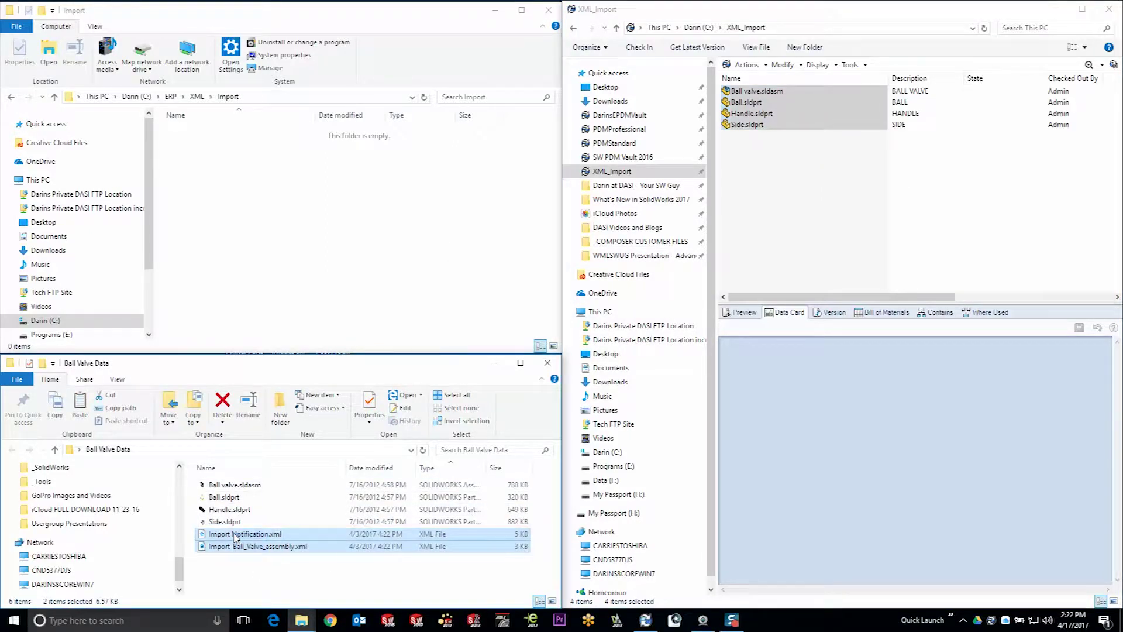
{"action": "right_click_drag", "start_coordinate": [245, 537], "coordinate": [265, 178]}
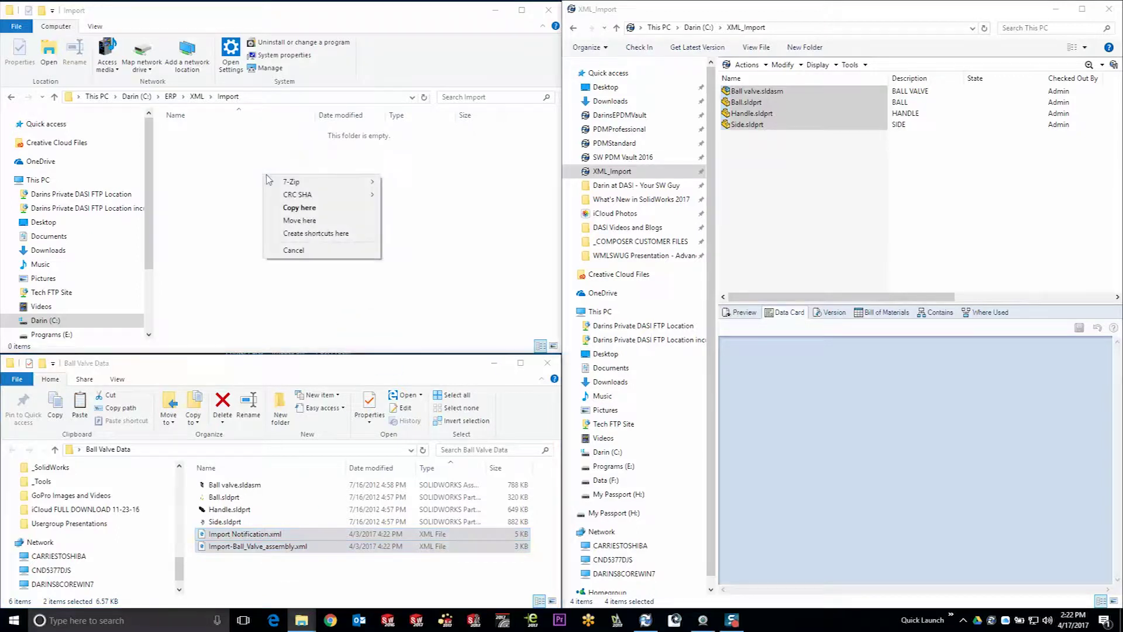
{"action": "left_click", "coordinate": [306, 209]}
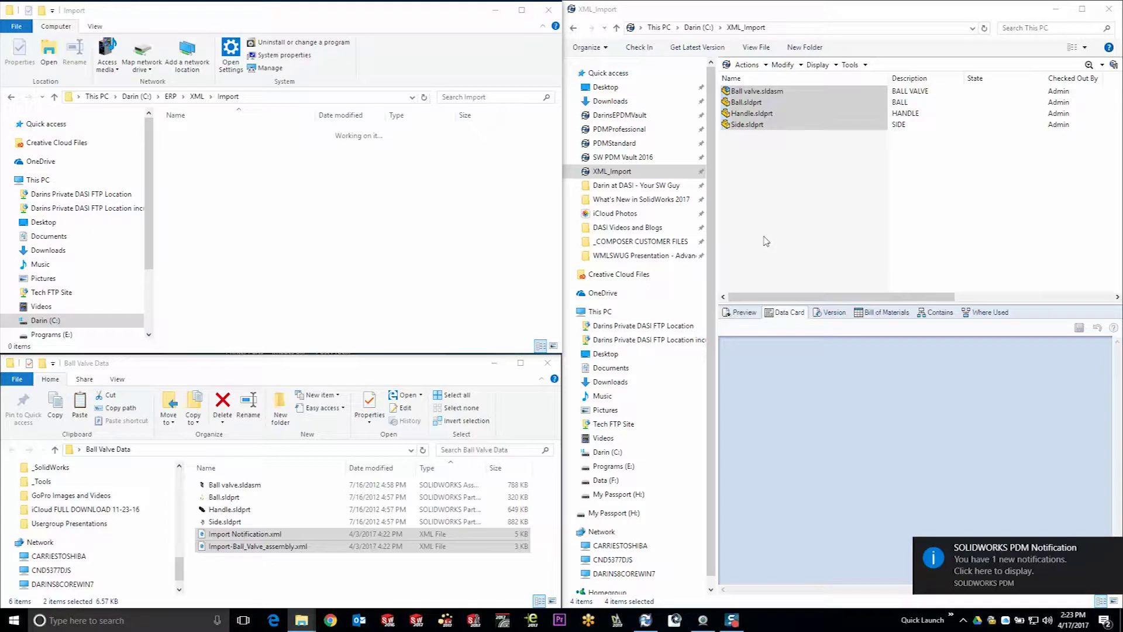
Check in Ball valve.sldasm, Ball.sldprt, Handle.sldprt and Side.sldprt to the XML_Import vault and view the assembly's data card.
{"action": "left_click", "coordinate": [766, 241]}
{"action": "left_click", "coordinate": [758, 92]}
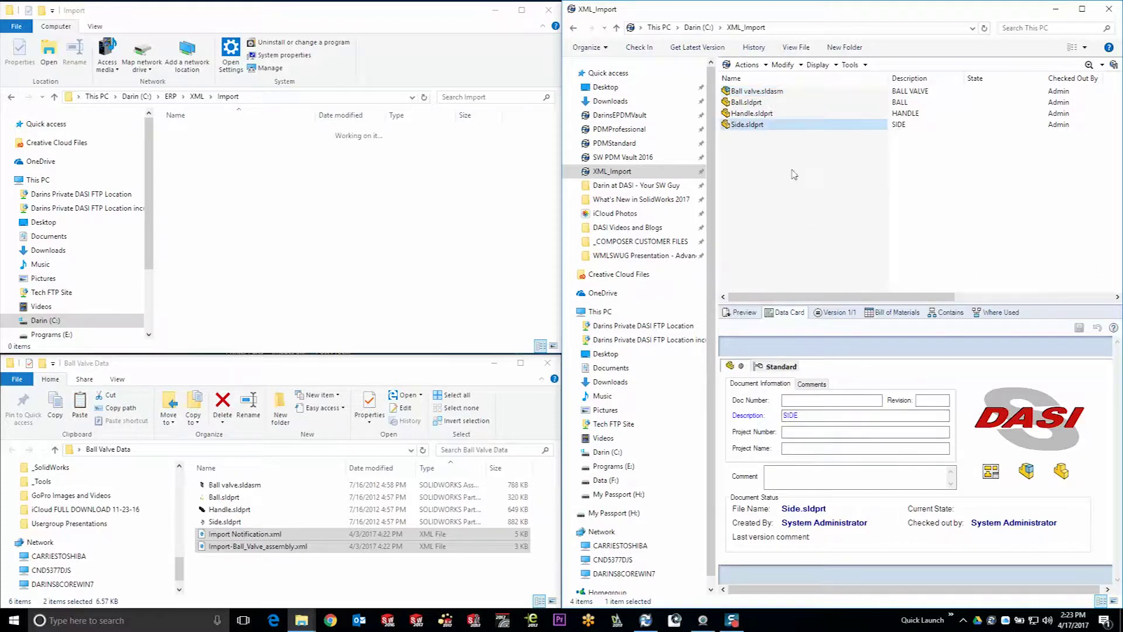
{"action": "left_click_drag", "start_coordinate": [791, 169], "coordinate": [742, 89]}
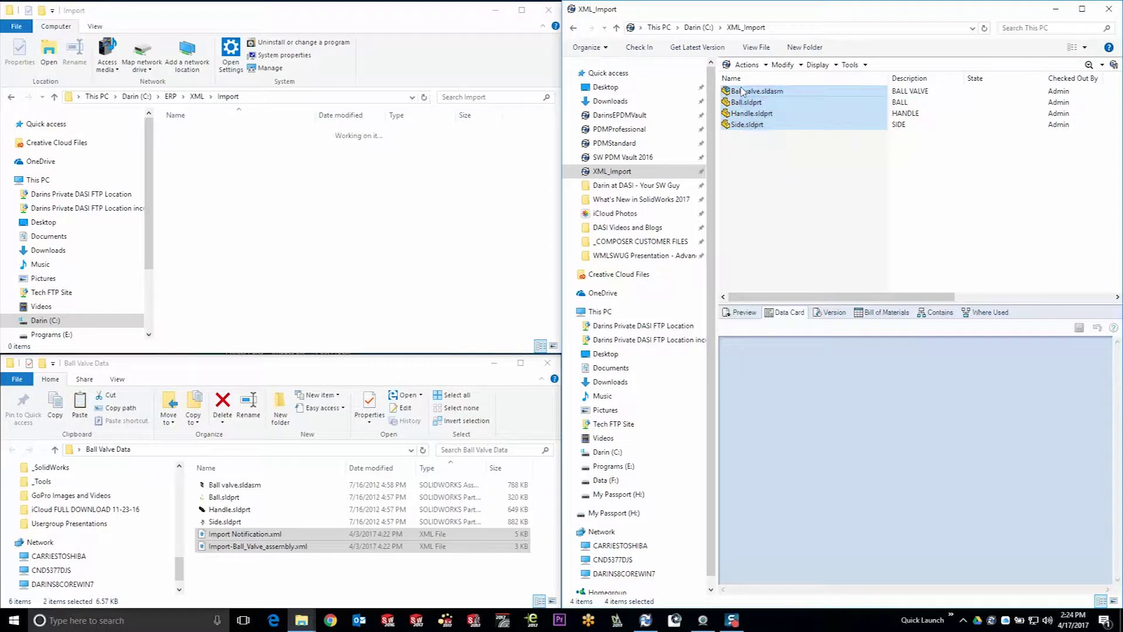
{"action": "left_click", "coordinate": [650, 50]}
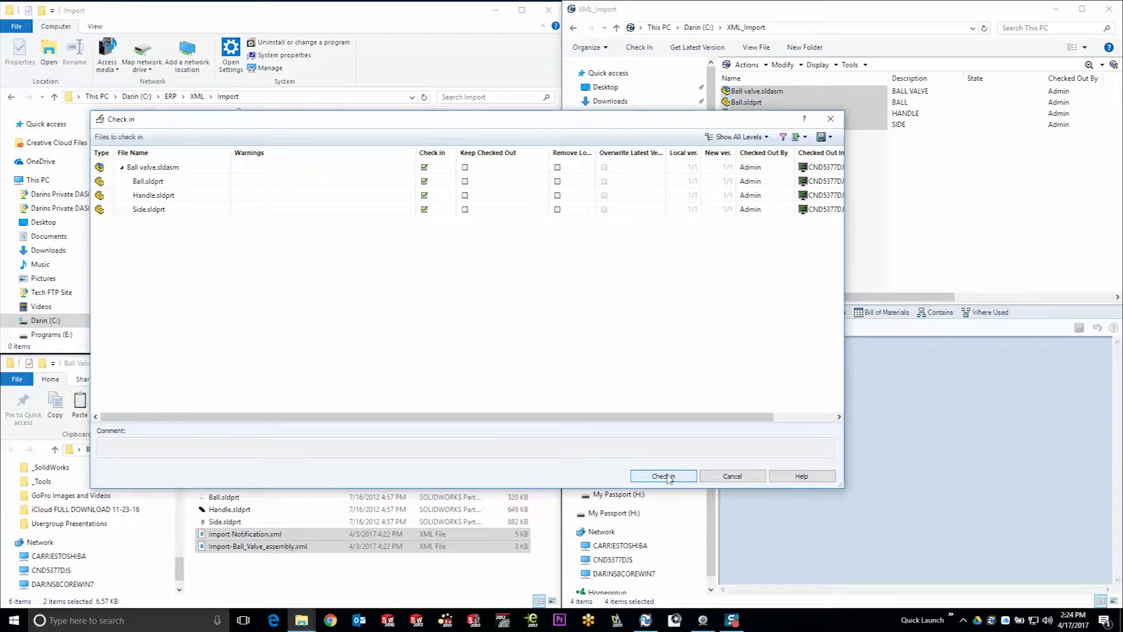
{"action": "left_click", "coordinate": [667, 476]}
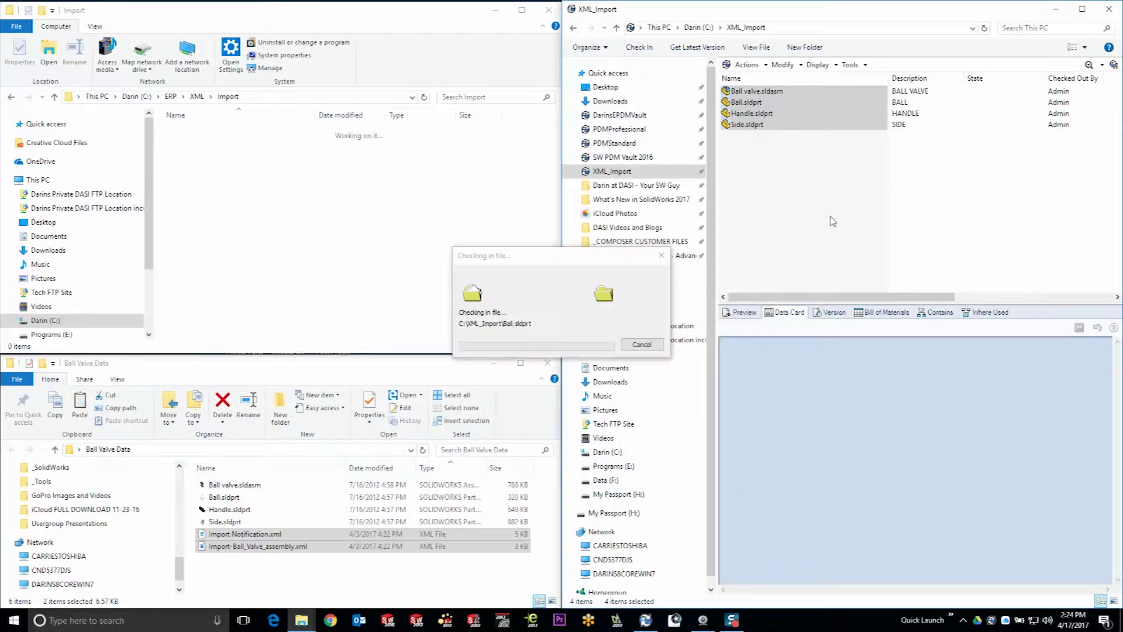
{"action": "left_click", "coordinate": [787, 181]}
{"action": "left_click", "coordinate": [761, 93]}
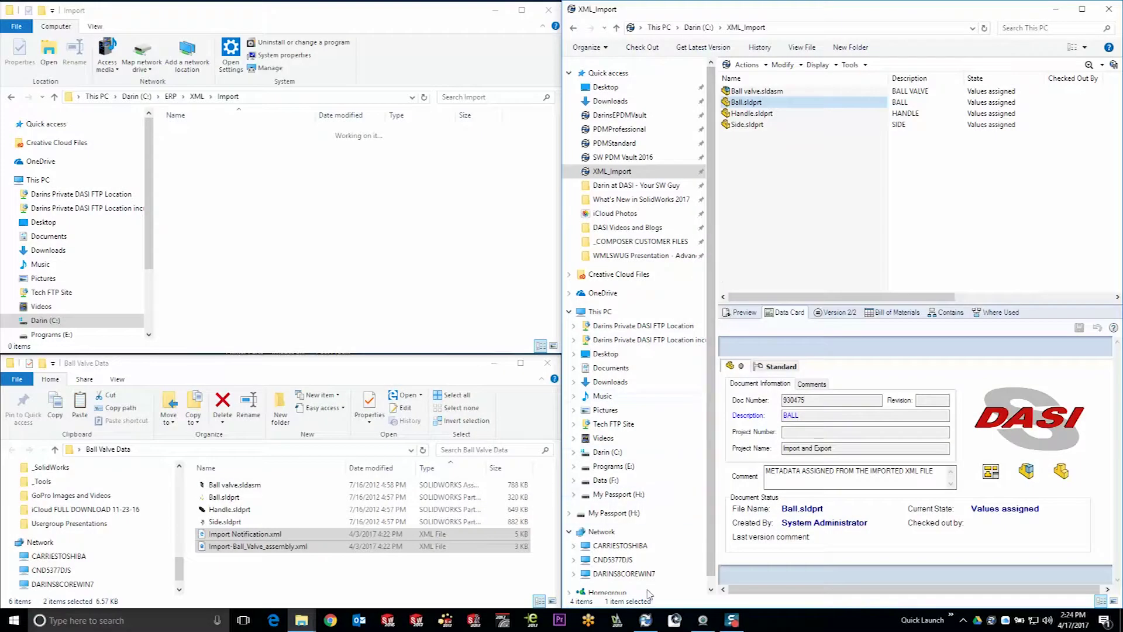
Switch to SOLIDWORKS PDM Administration and create a new export rule for XML_Import that outputs XML files to C:\ERP\XML\Export.
{"action": "left_click", "coordinate": [646, 622]}
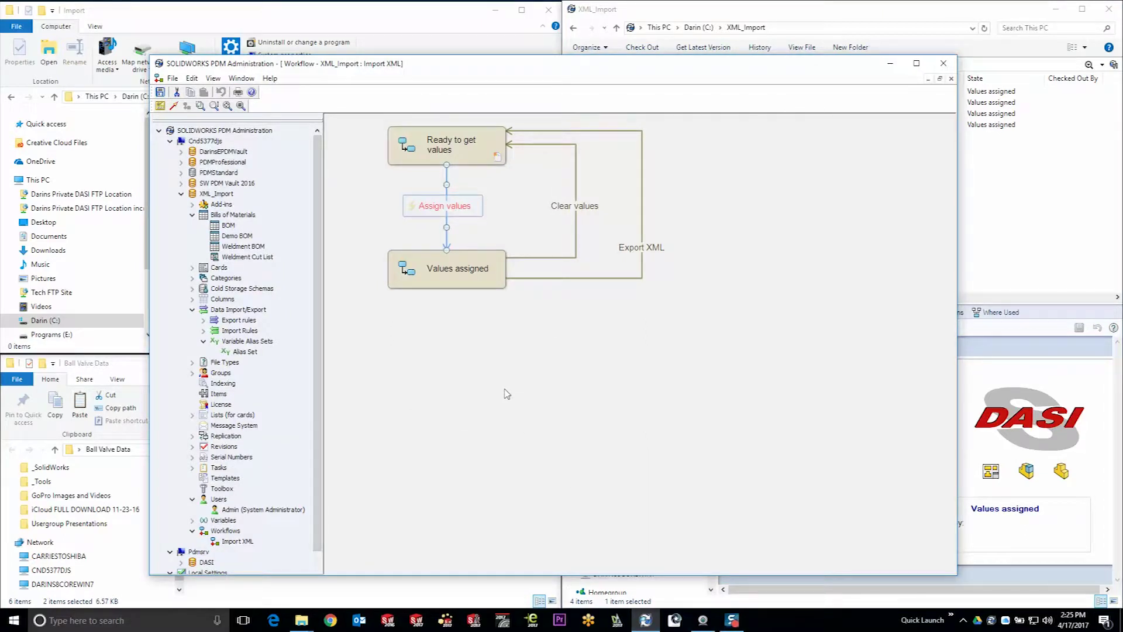
{"action": "right_click", "coordinate": [236, 321]}
{"action": "left_click", "coordinate": [287, 325]}
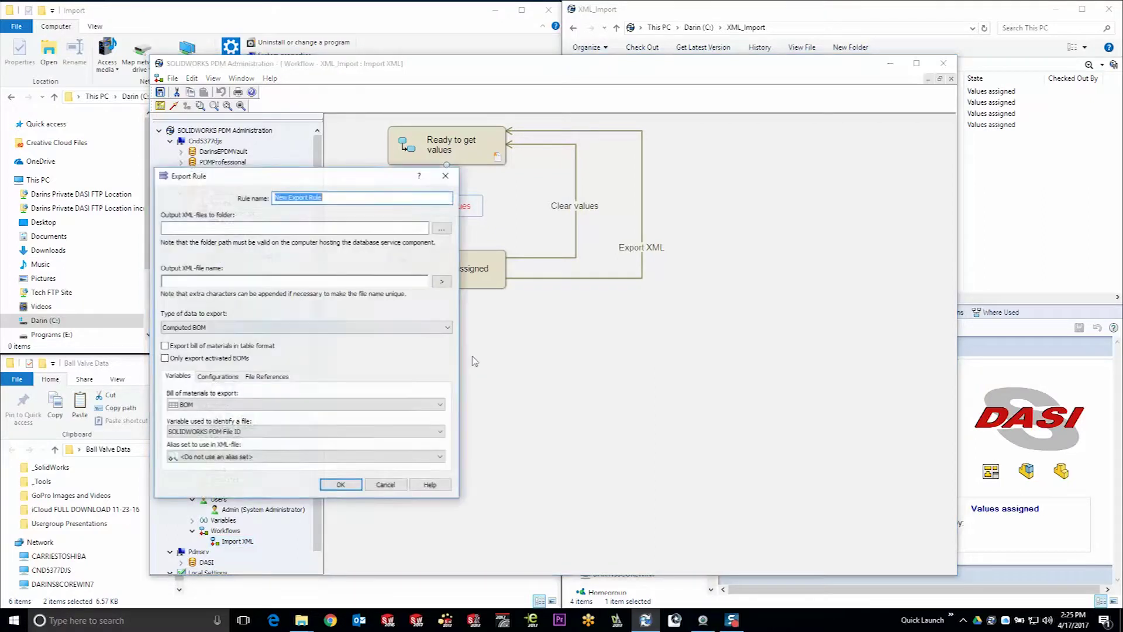
{"action": "left_click_drag", "start_coordinate": [358, 177], "coordinate": [571, 231]}
{"action": "left_click", "coordinate": [654, 283]}
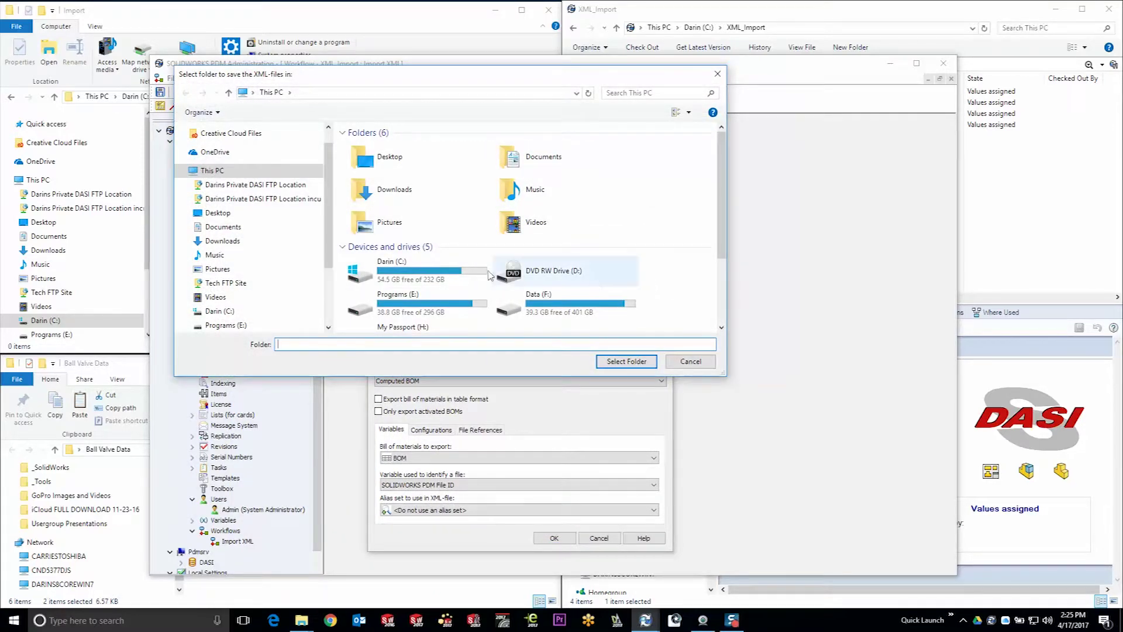
{"action": "scroll", "coordinate": [238, 244], "scroll_direction": "down", "scroll_amount": 2}
{"action": "left_click", "coordinate": [226, 255]}
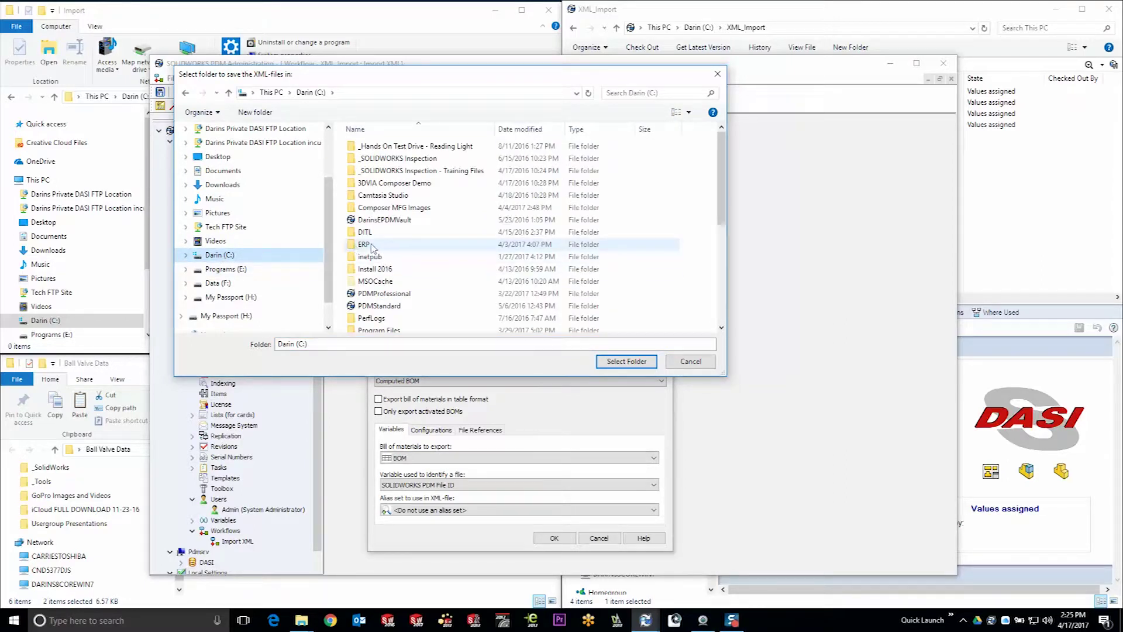
{"action": "double_click", "coordinate": [360, 245]}
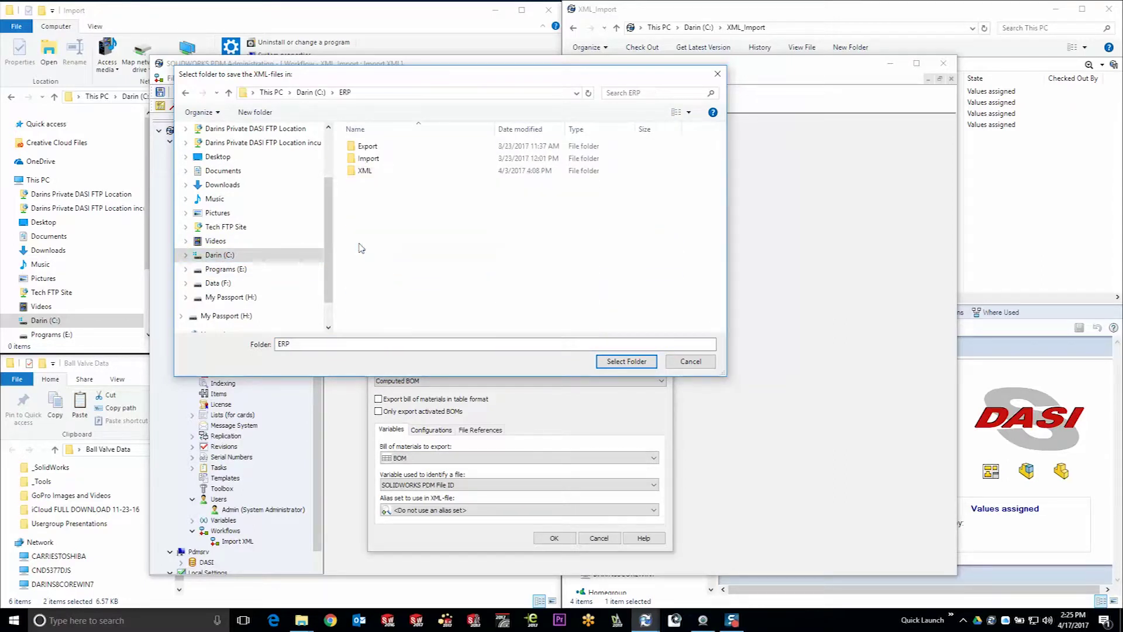
{"action": "double_click", "coordinate": [364, 171]}
{"action": "double_click", "coordinate": [368, 146]}
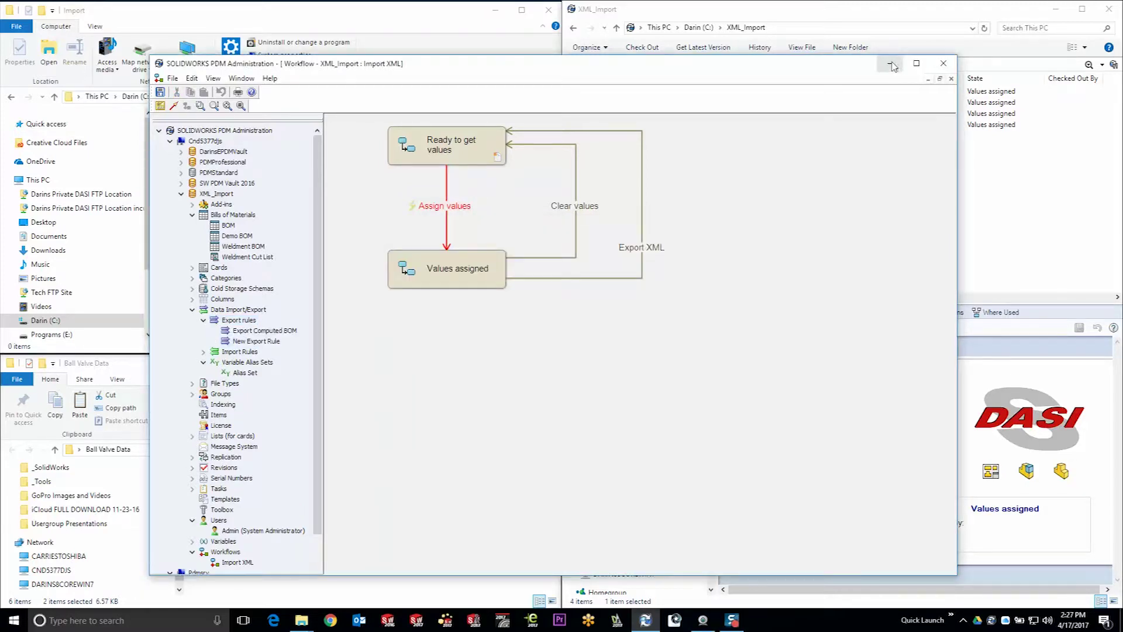
Leave the administration tool and open the C:\ERP\XML\Export folder in File Explorer.
{"action": "left_click", "coordinate": [891, 63]}
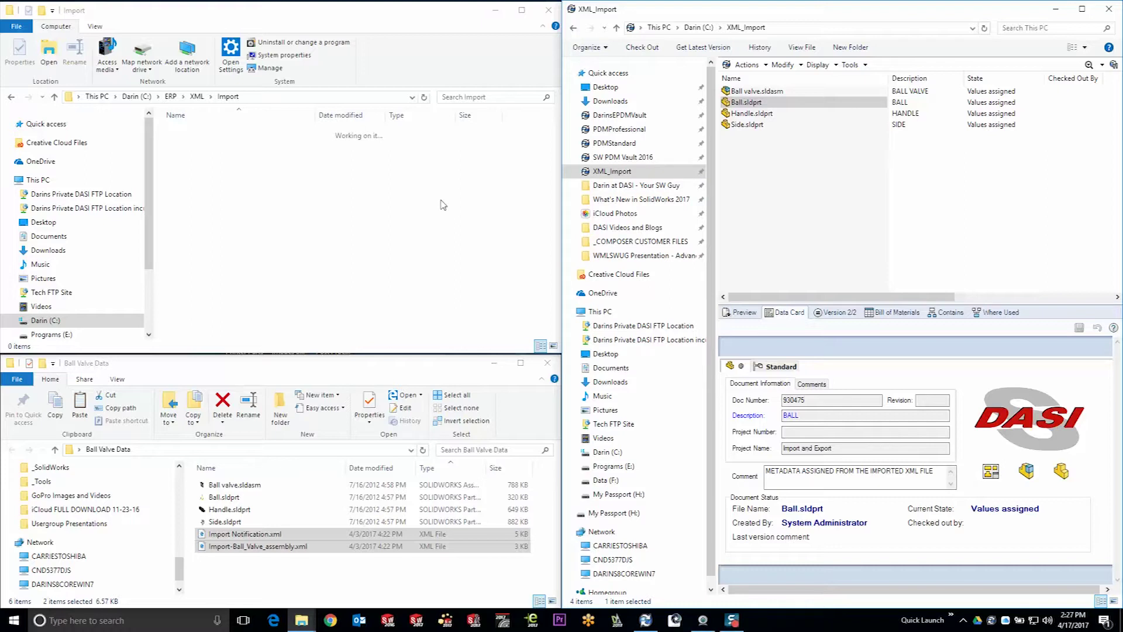
{"action": "left_click", "coordinate": [197, 96]}
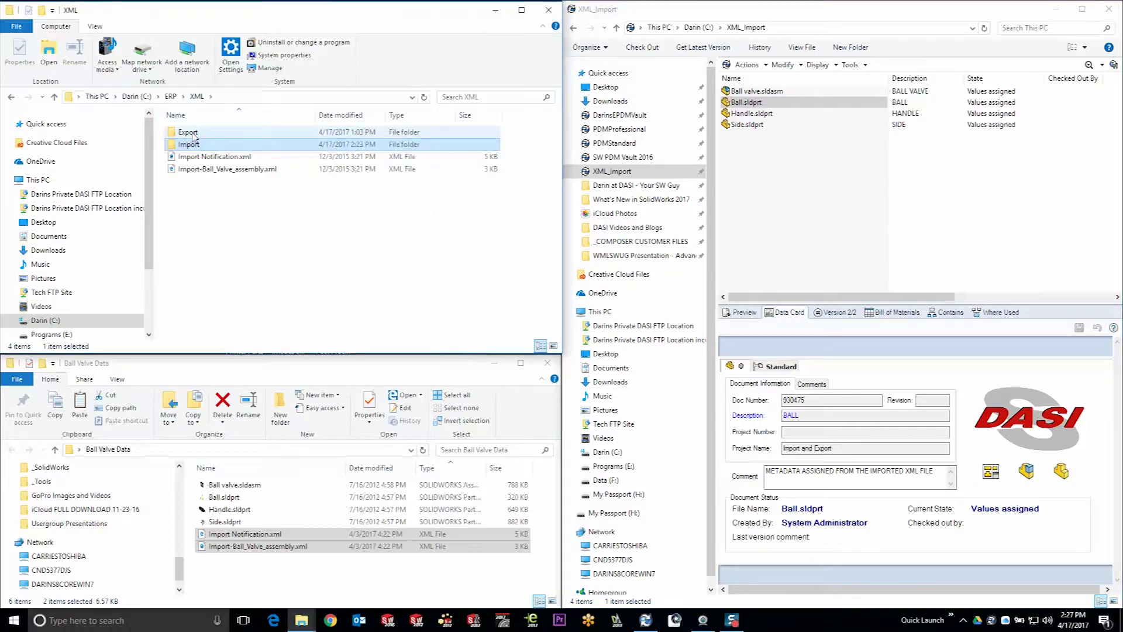
{"action": "double_click", "coordinate": [188, 133]}
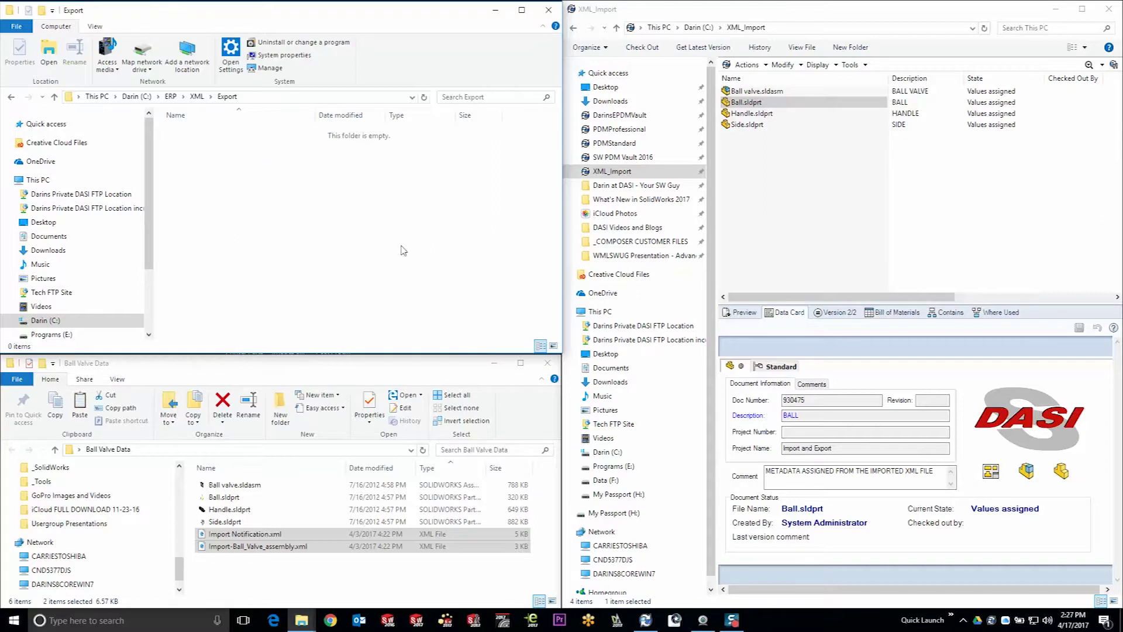
Run the Export XML state change on the ball valve assembly and its three parts, and open the exported Ball valve.xml.
{"action": "left_click_drag", "start_coordinate": [777, 149], "coordinate": [741, 100]}
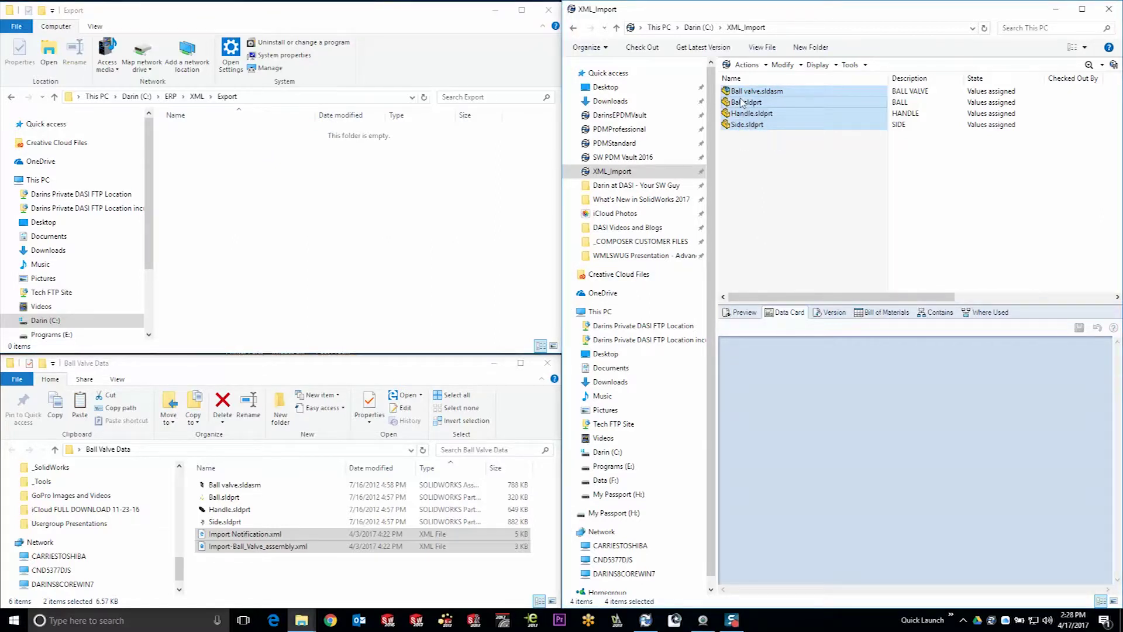
{"action": "right_click", "coordinate": [742, 103]}
{"action": "mouse_move", "coordinate": [808, 331]}
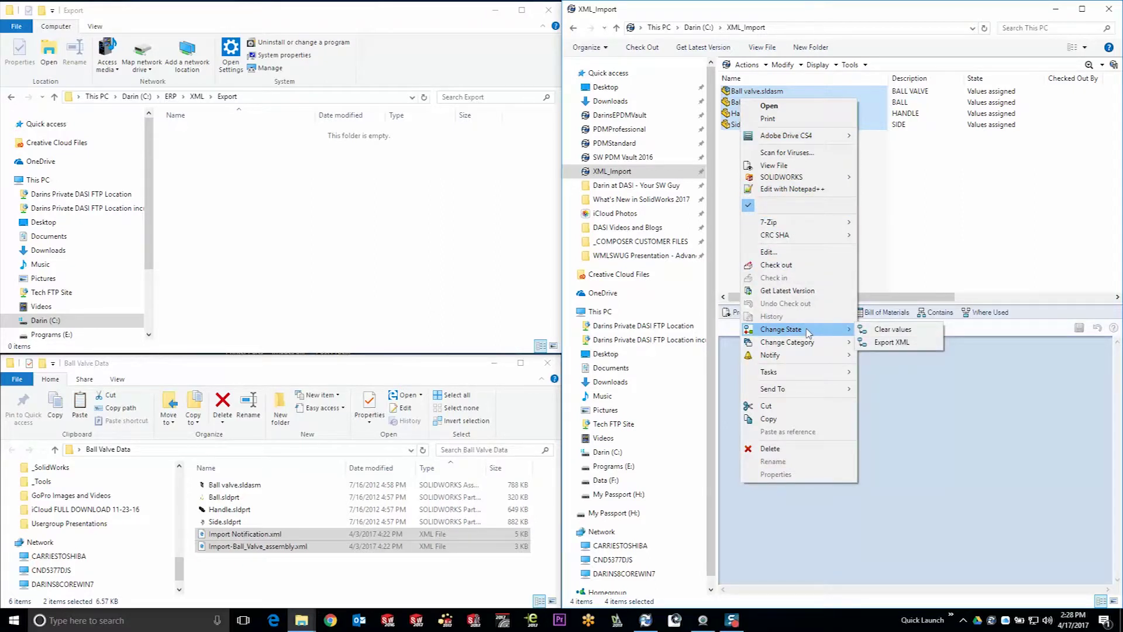
{"action": "left_click", "coordinate": [898, 344]}
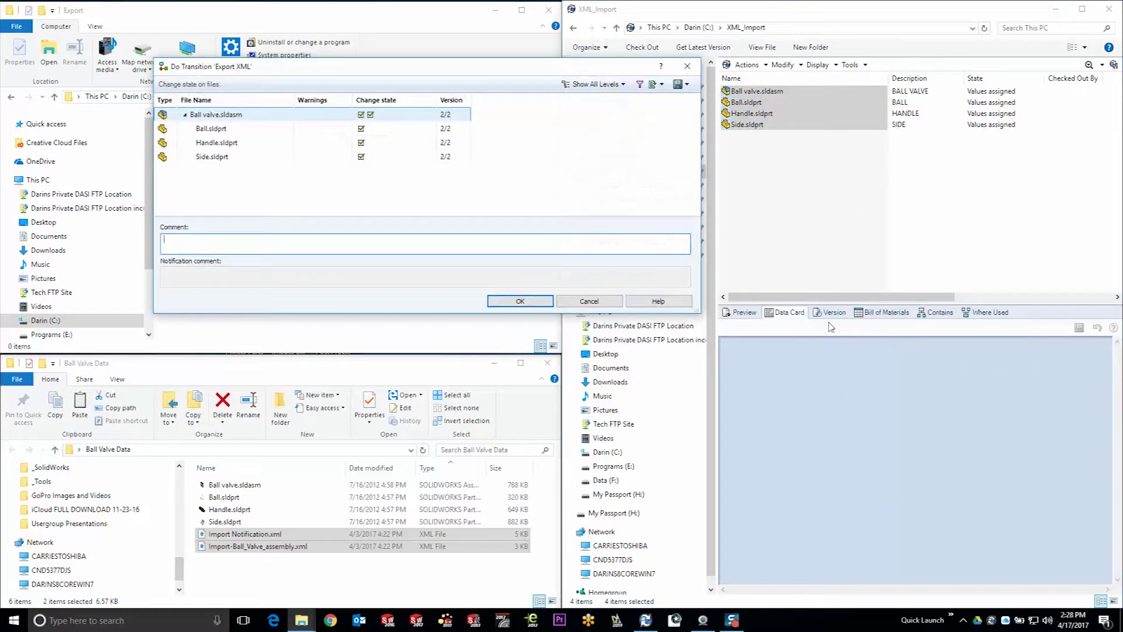
{"action": "left_click", "coordinate": [520, 301]}
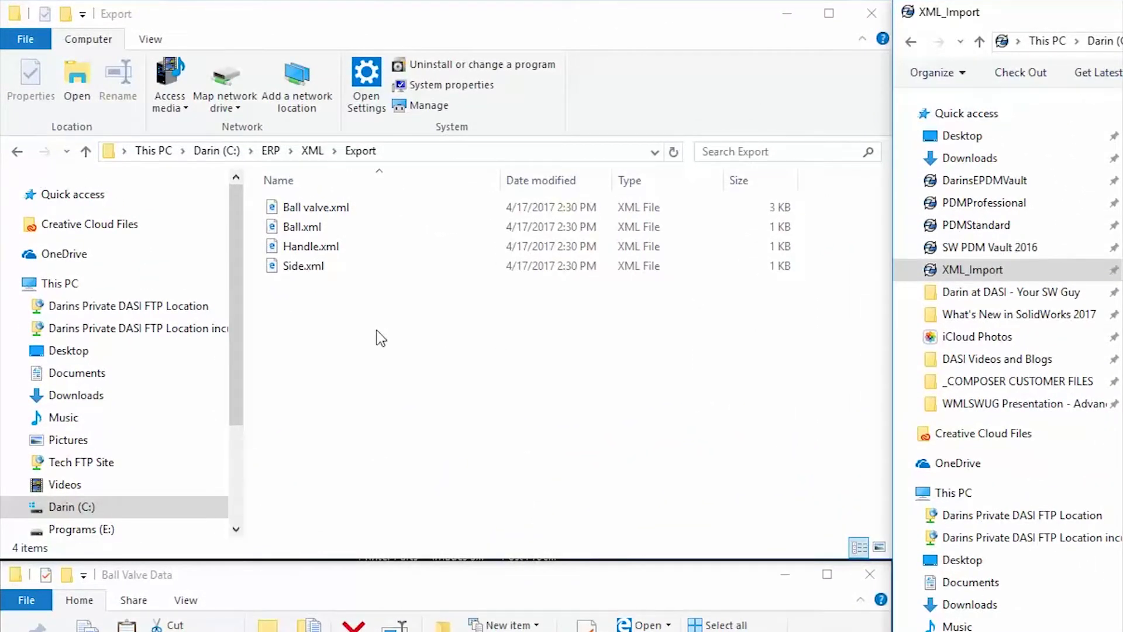
{"action": "double_click", "coordinate": [321, 210]}
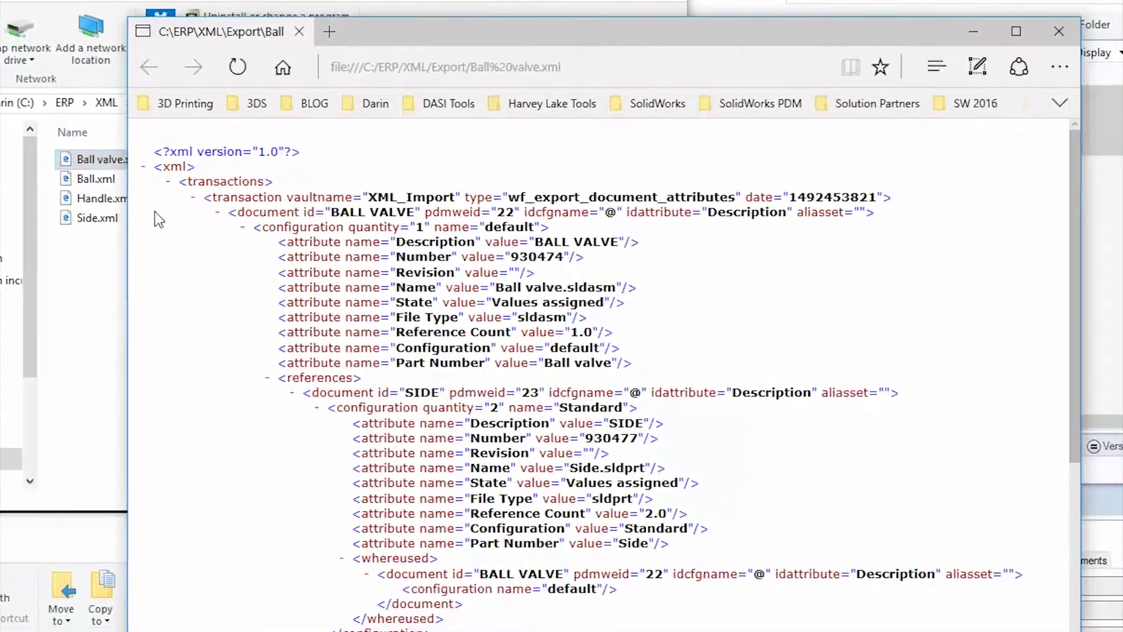